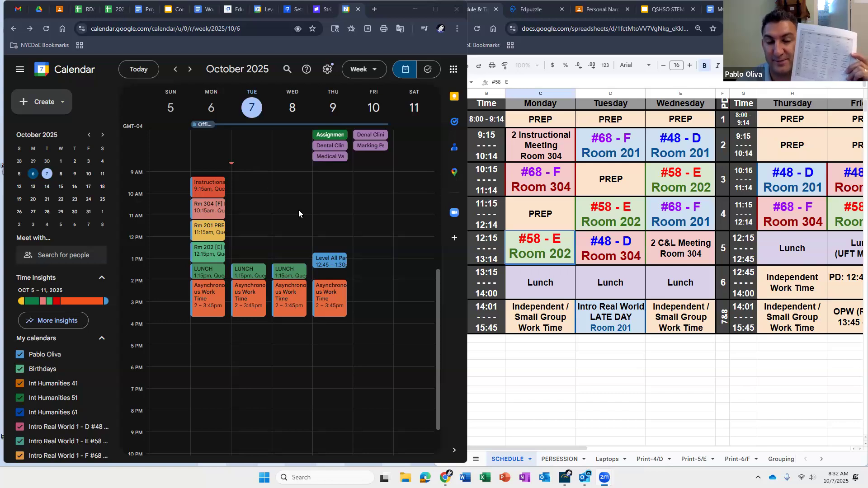
- Load calendar.google.com in the browser window beside the class schedule spreadsheet
click(625, 139)
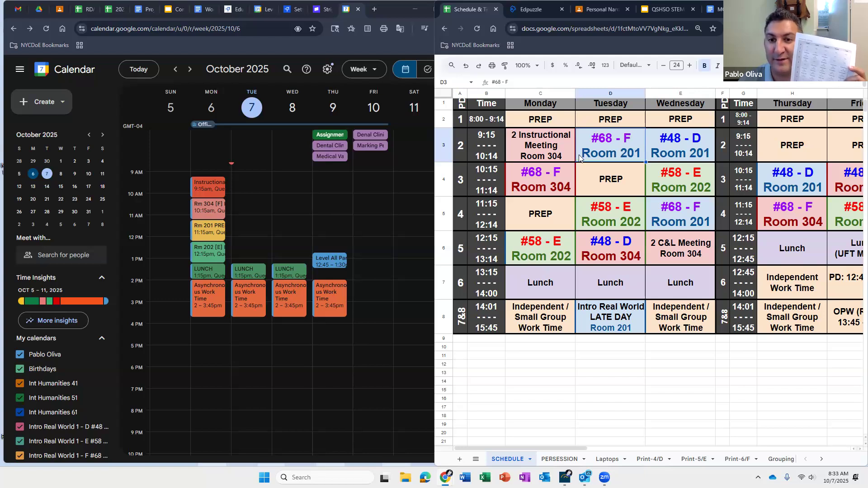
click(238, 187)
click(163, 28)
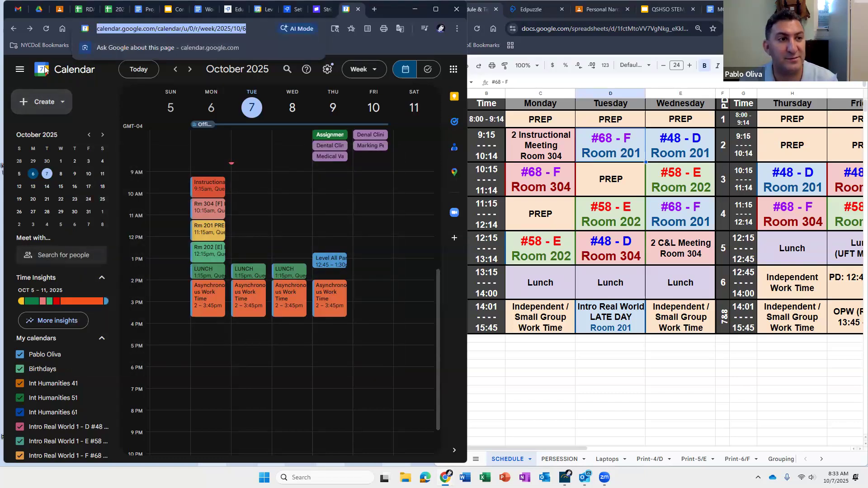
text(c)
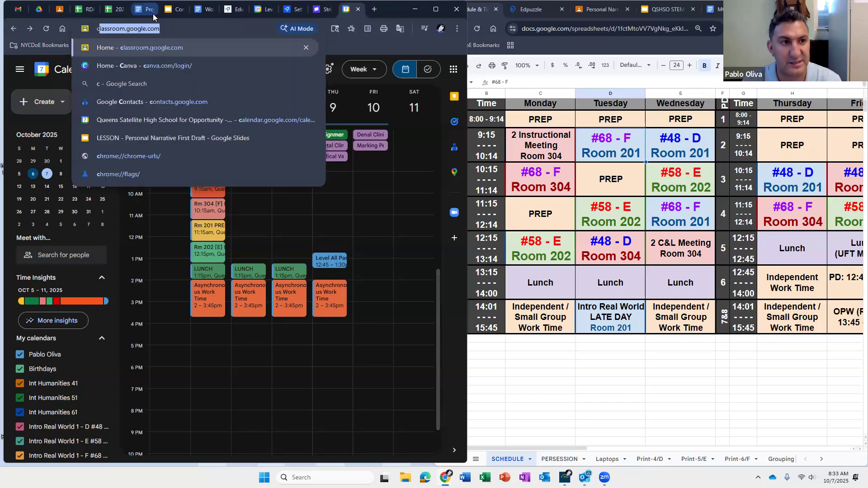
text(alen)
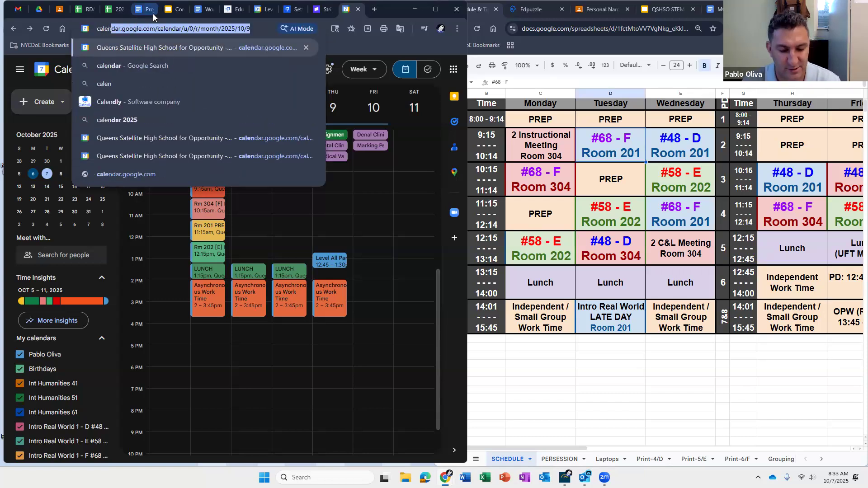
text(dar.coo)
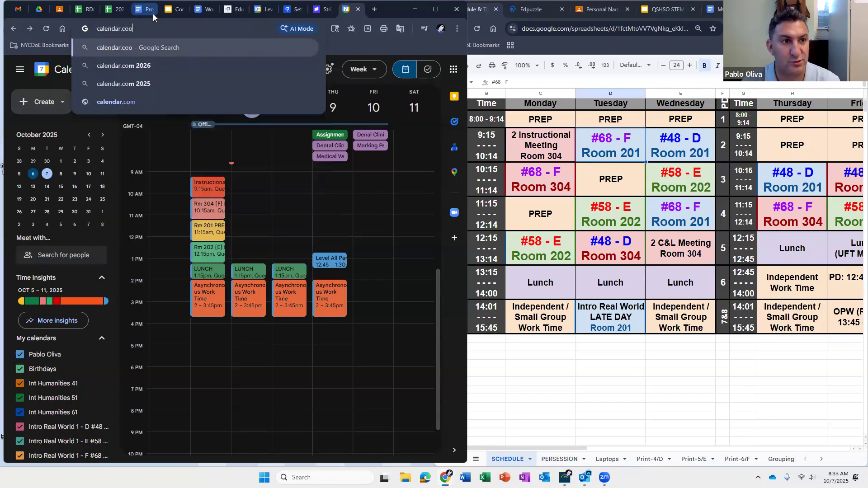
key(BackSpace)
key(BackSpace)
text(google.com)
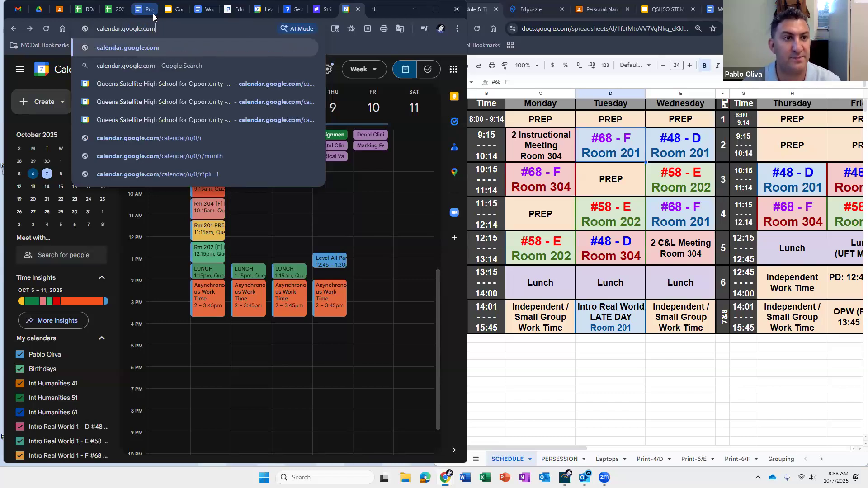
key(Return)
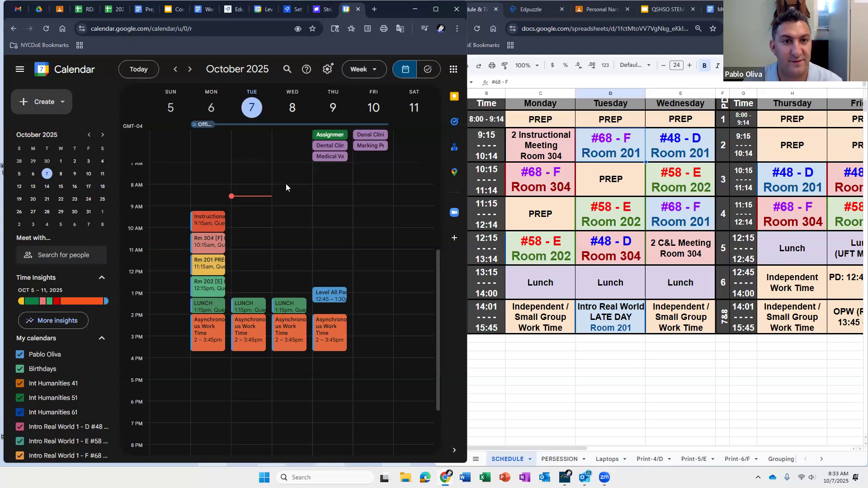
click(361, 70)
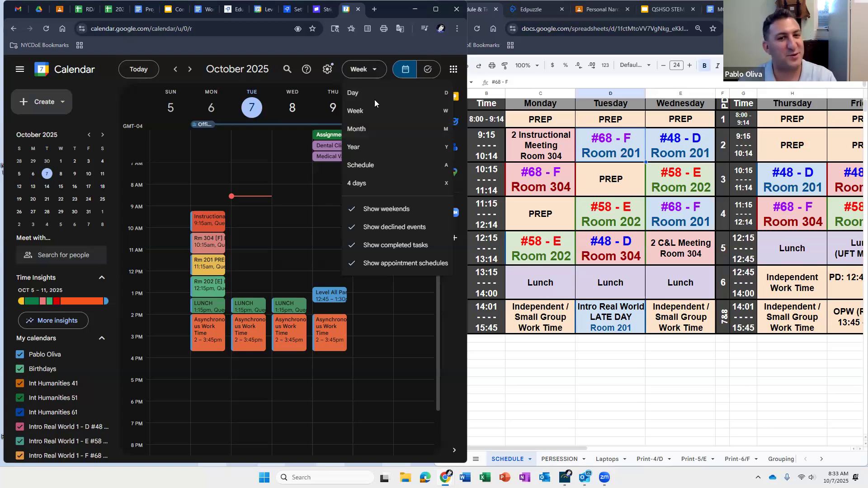
click(323, 81)
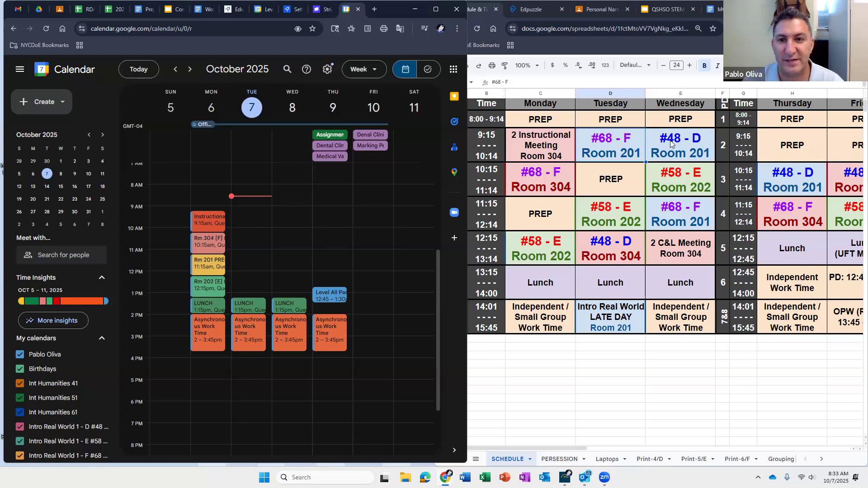
click(605, 141)
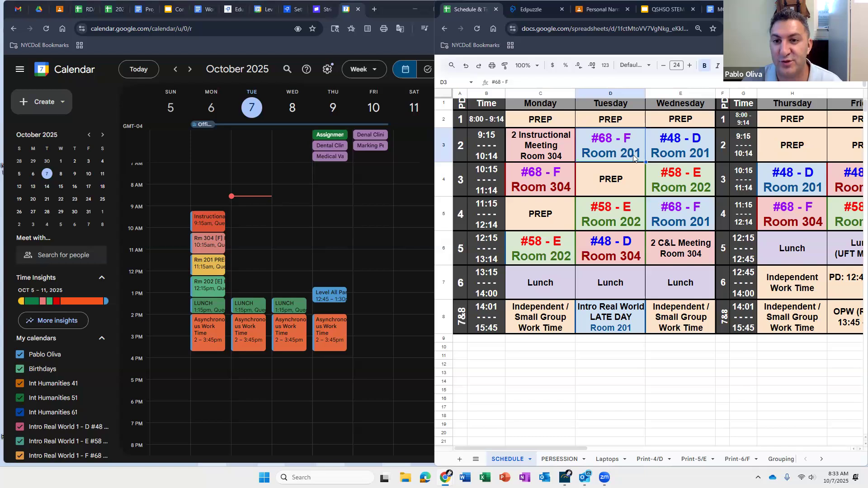
click(236, 217)
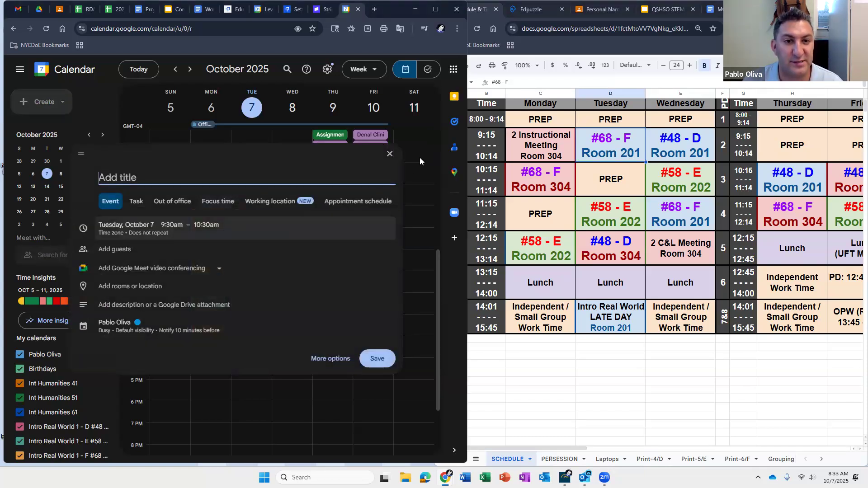
click(389, 154)
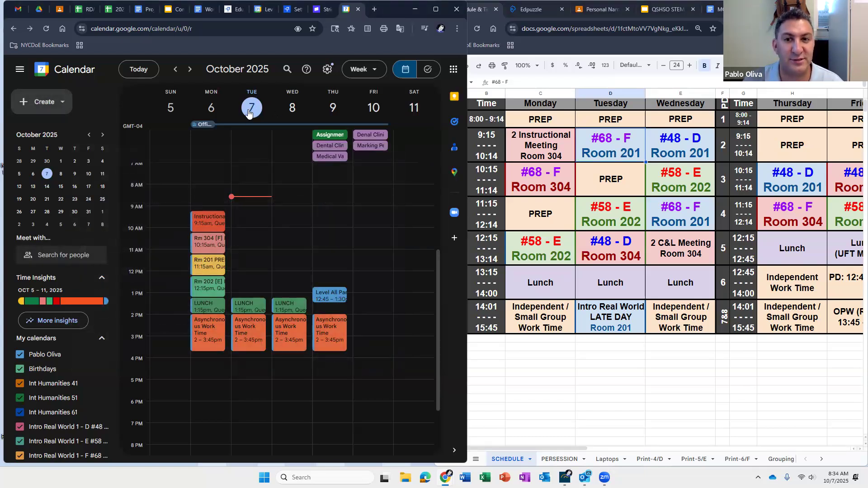
- Start a new event on the morning of Tuesday, October 7, titled "Rm 201 [F] Intro to Real World"
click(243, 218)
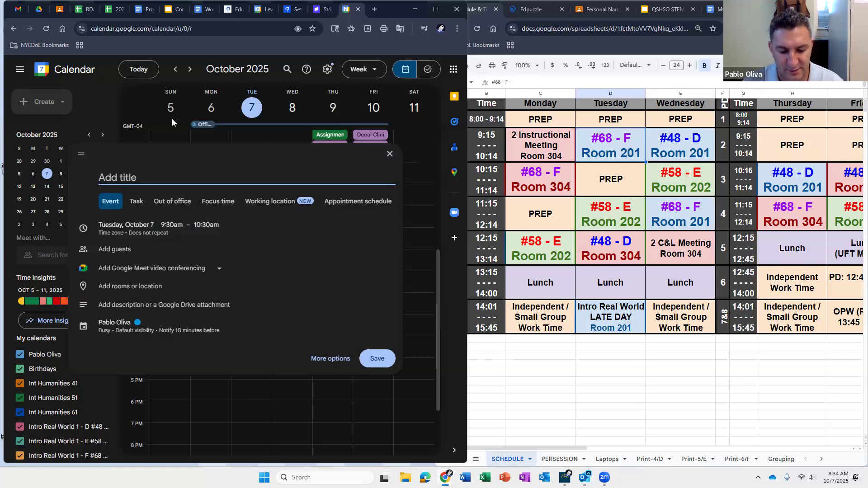
text(Room)
key(BackSpace)
key(BackSpace)
key(BackSpace)
text(m 2)
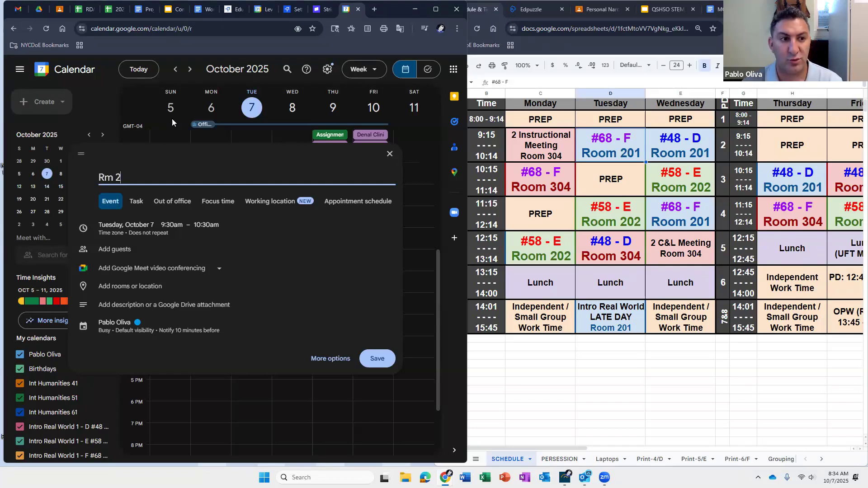
text(01 [])
key(Left)
text(F)
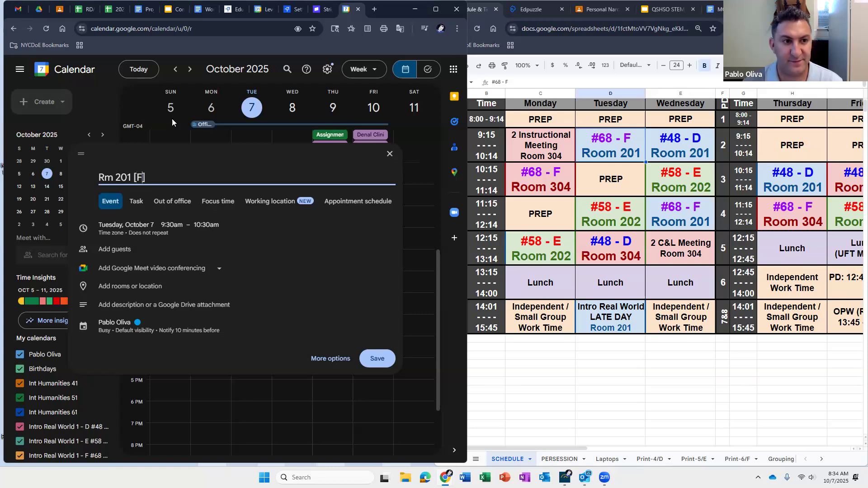
key(Right)
text(Intro)
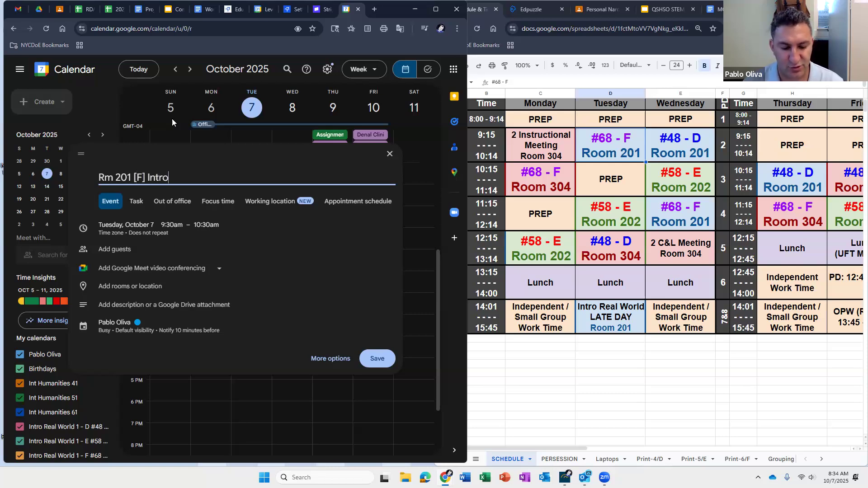
text( to )
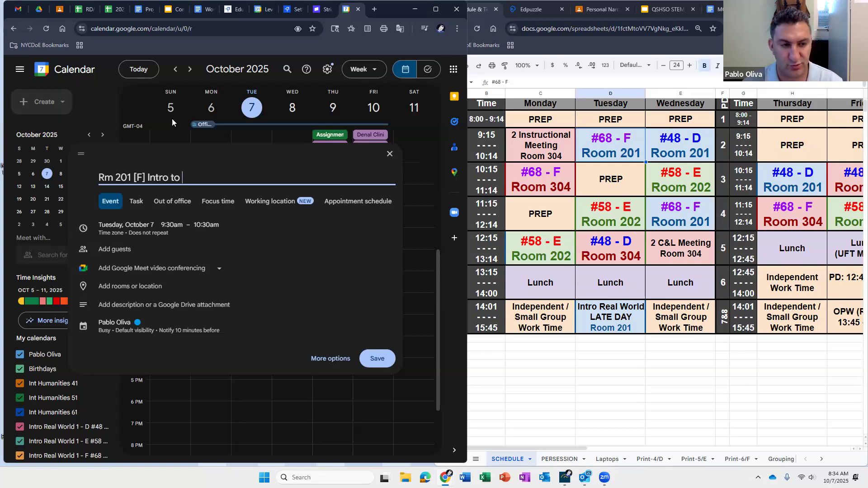
text(Real World)
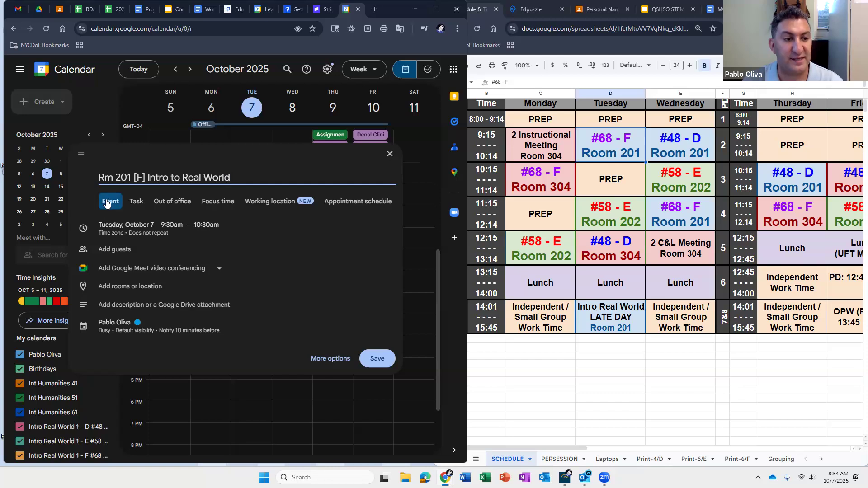
- Schedule the event from 9:15am to 10:15am and make it repeat weekly on Tuesday
click(173, 226)
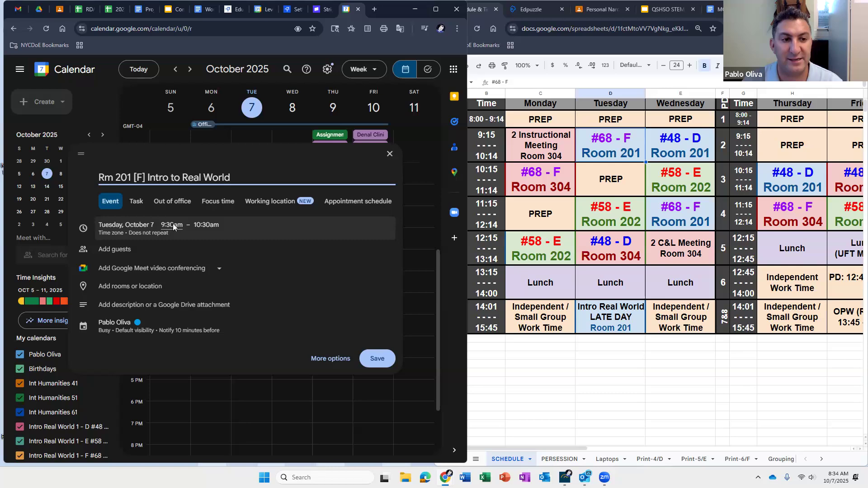
click(189, 266)
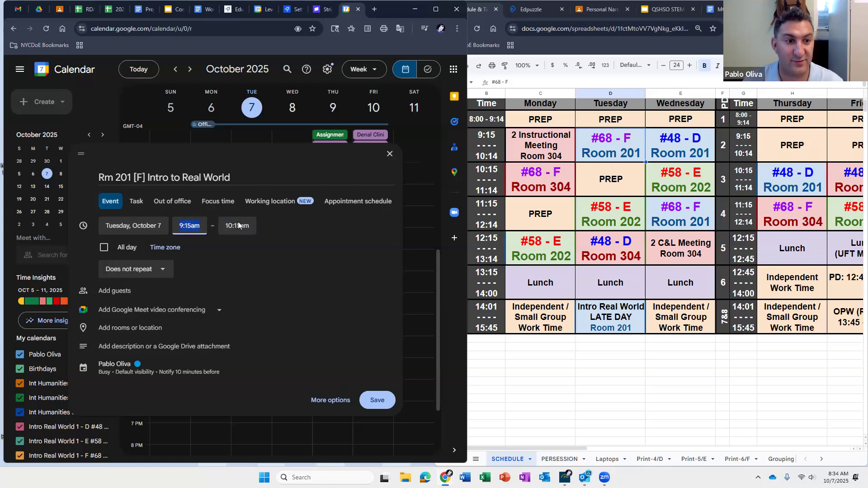
click(149, 269)
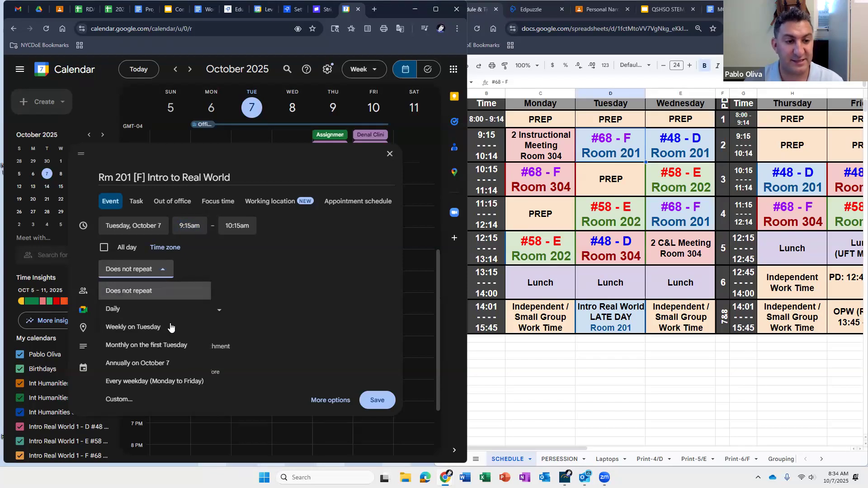
click(143, 333)
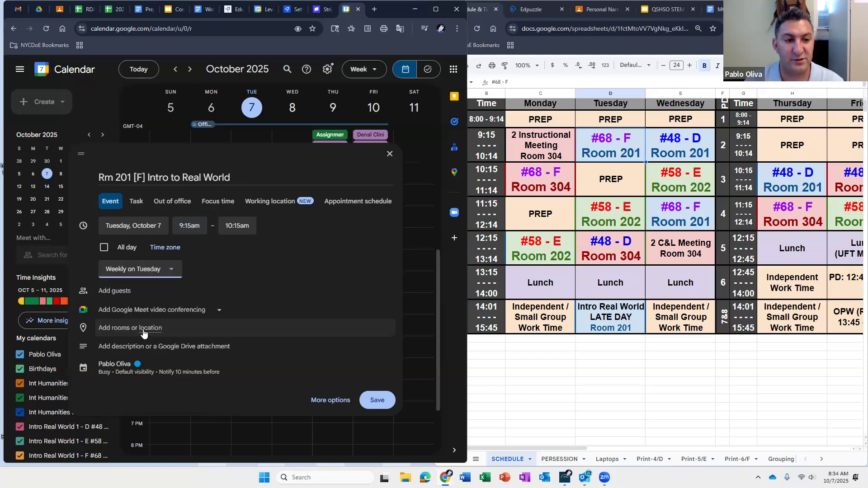
- Customize the weekly Tuesday recurrence so that it ends on Jun 26, 2026
click(164, 270)
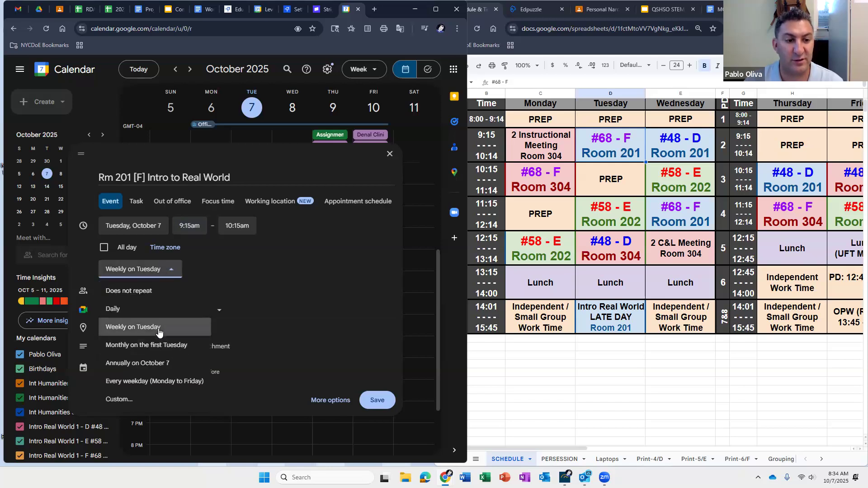
click(124, 400)
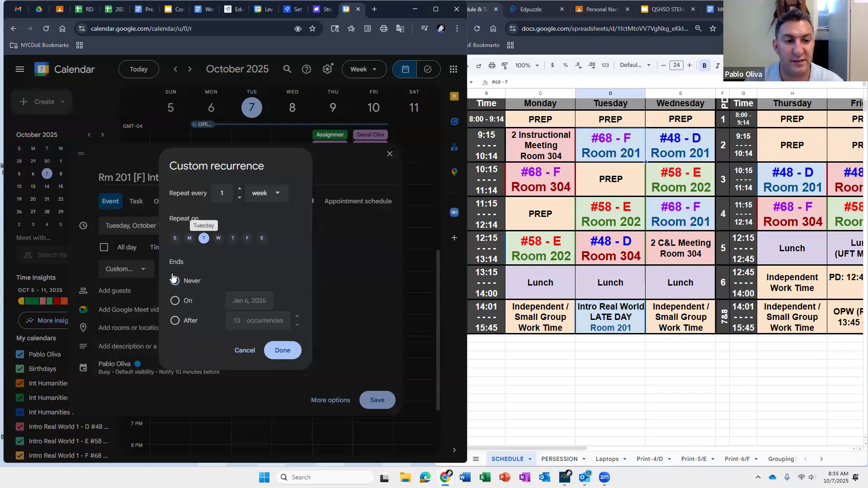
click(175, 302)
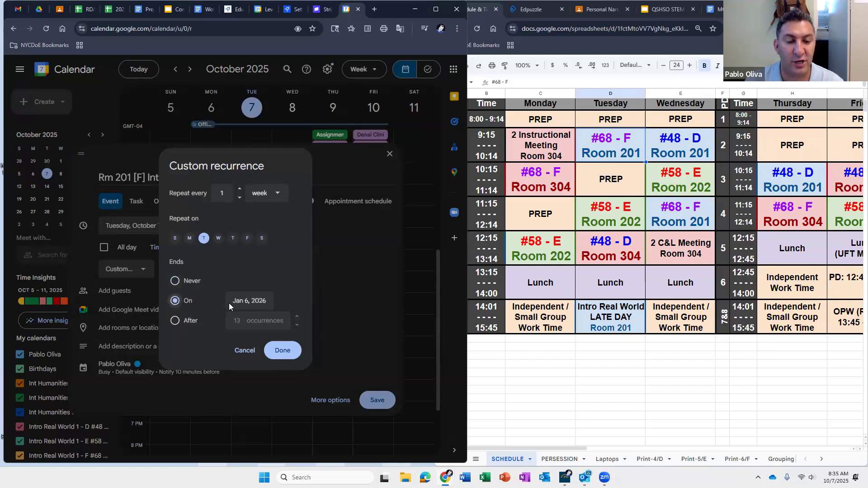
click(262, 306)
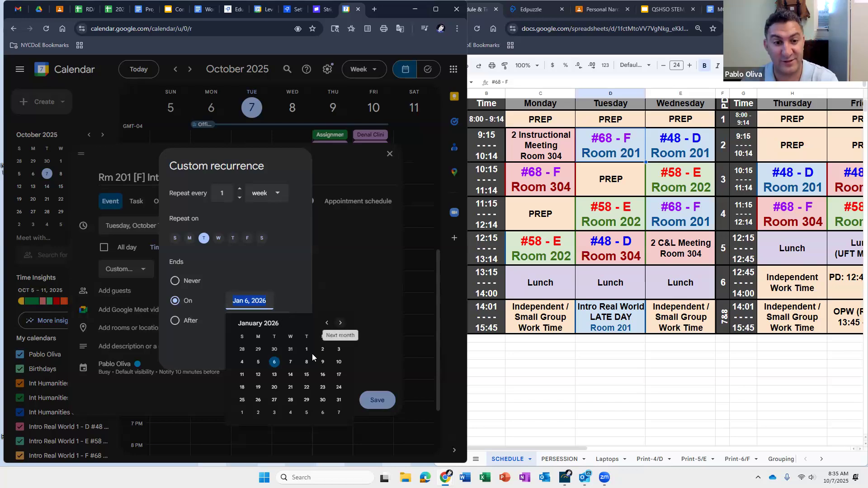
click(342, 324)
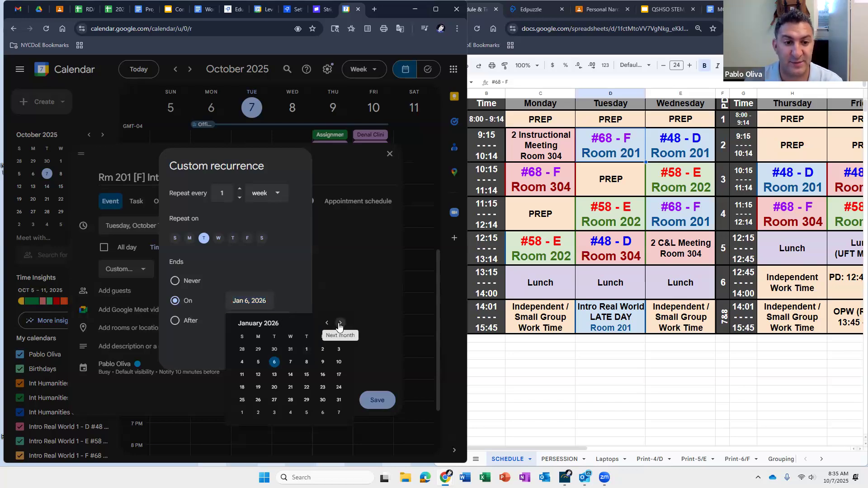
click(341, 324)
click(340, 324)
click(340, 324)
click(340, 324)
click(341, 324)
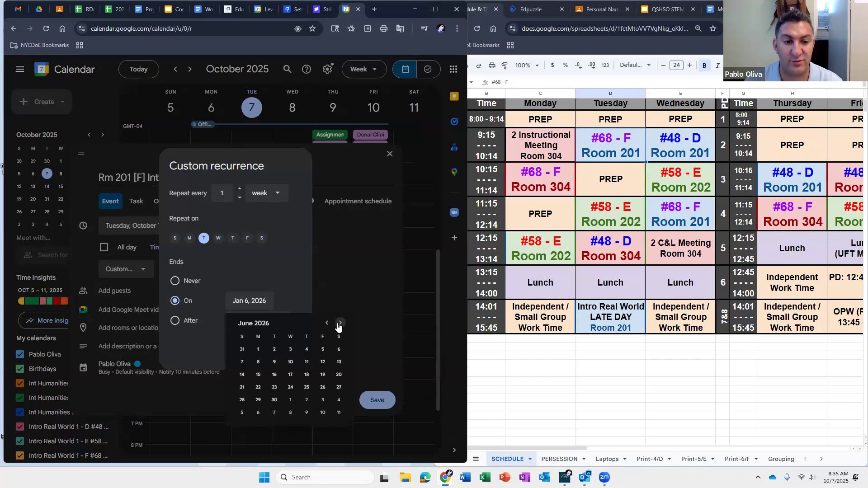
click(323, 387)
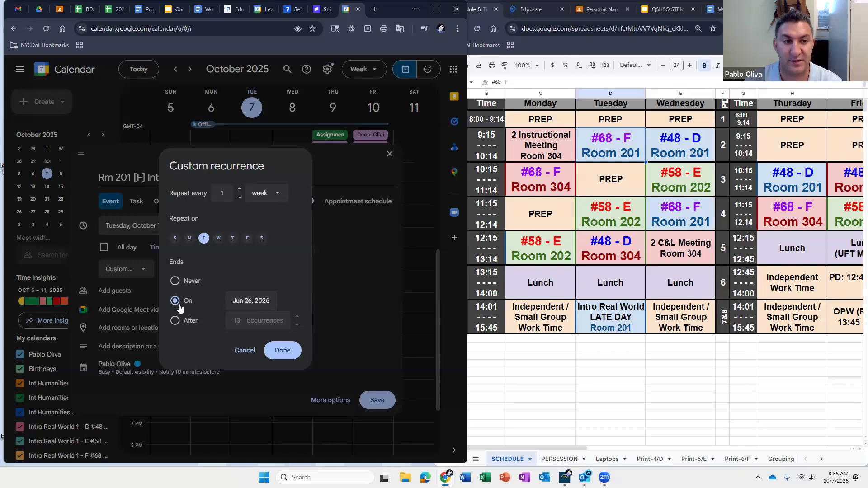
click(284, 351)
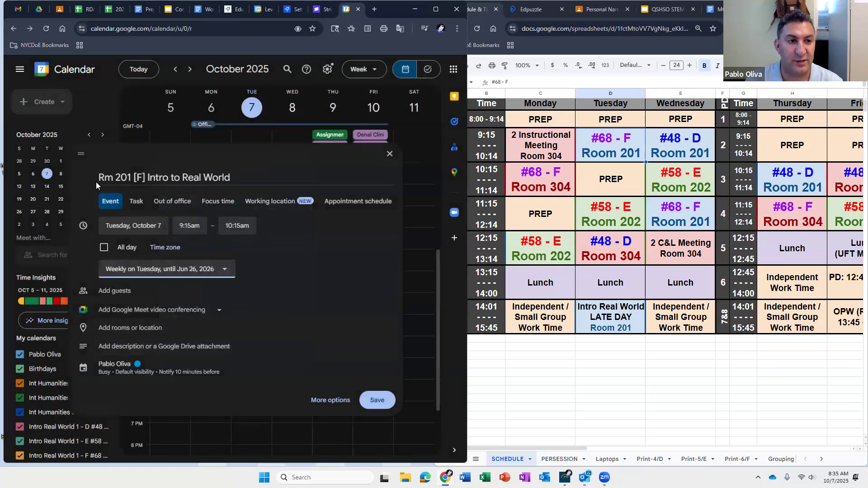
- Review the draft event's title, date, times and recurrence options without changing them
drag(114, 177, 179, 204)
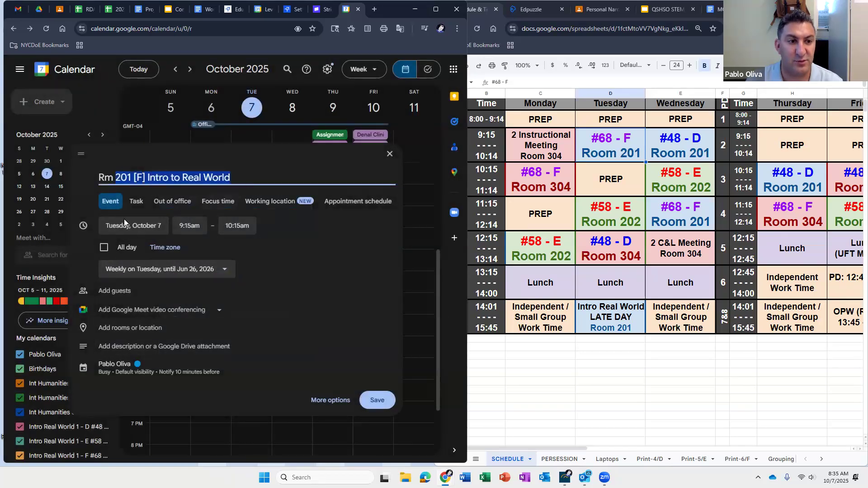
drag(99, 224, 223, 227)
drag(146, 221, 247, 233)
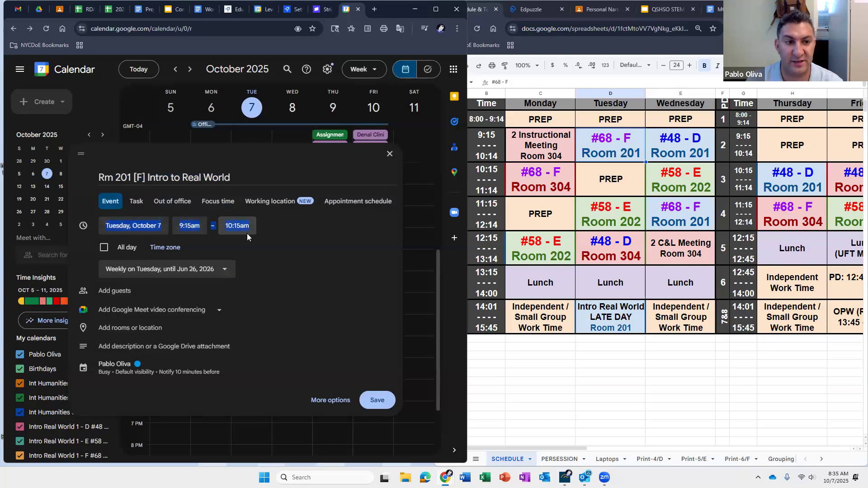
drag(110, 275, 206, 271)
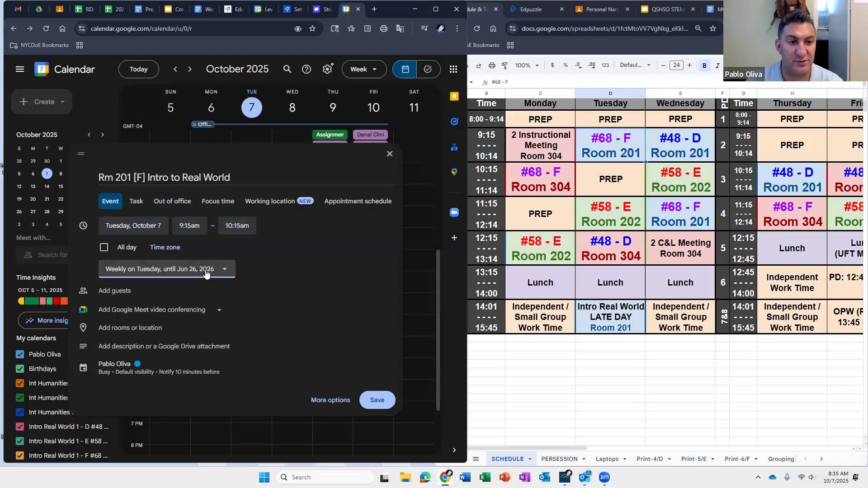
click(205, 272)
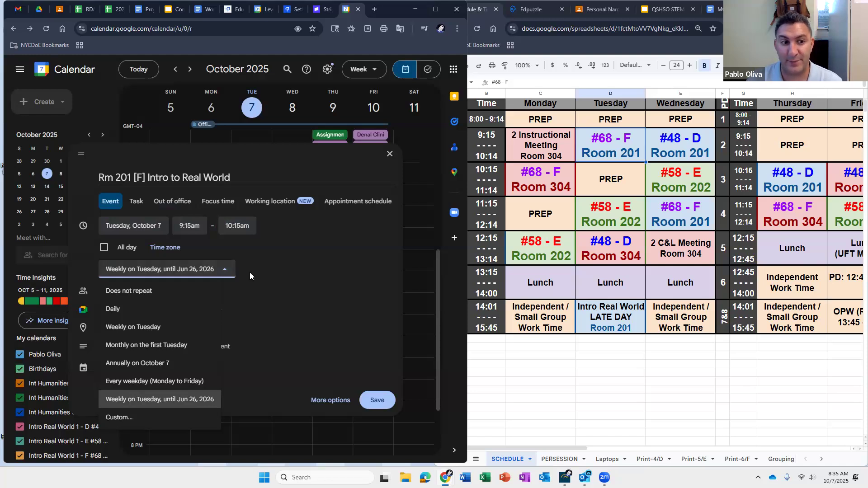
click(323, 310)
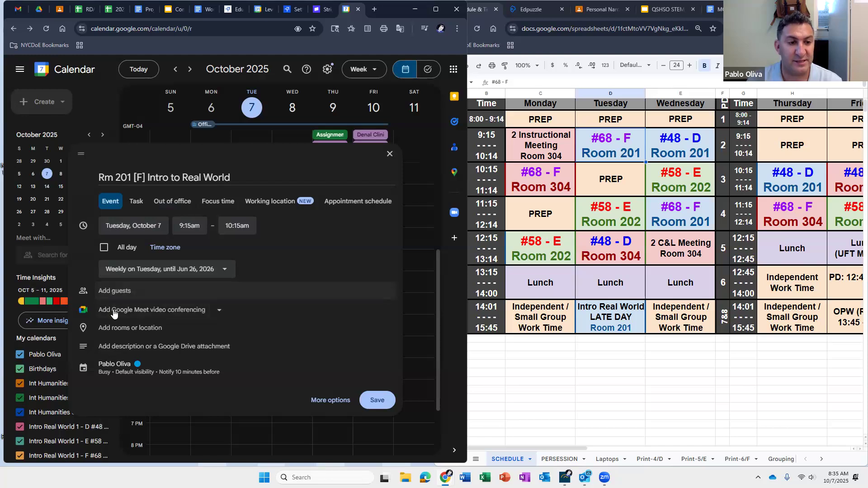
- Set the location of the Rm 201 [F] event to Queens Satellite High School
click(154, 329)
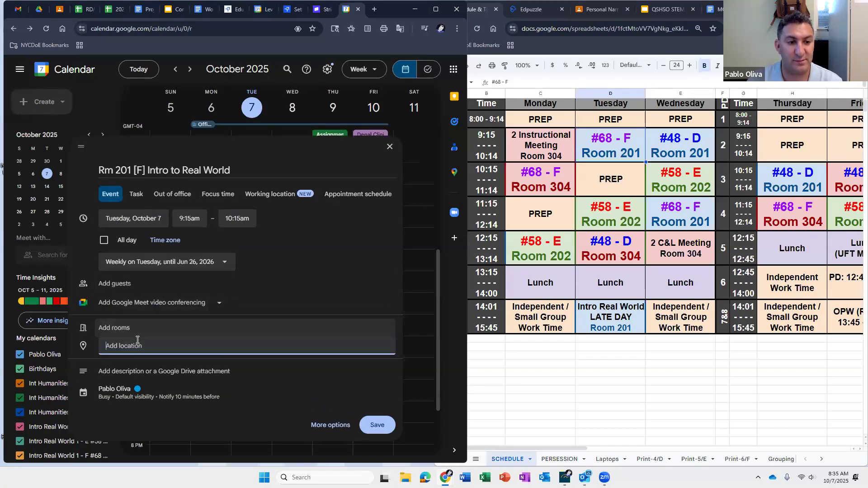
text(Q)
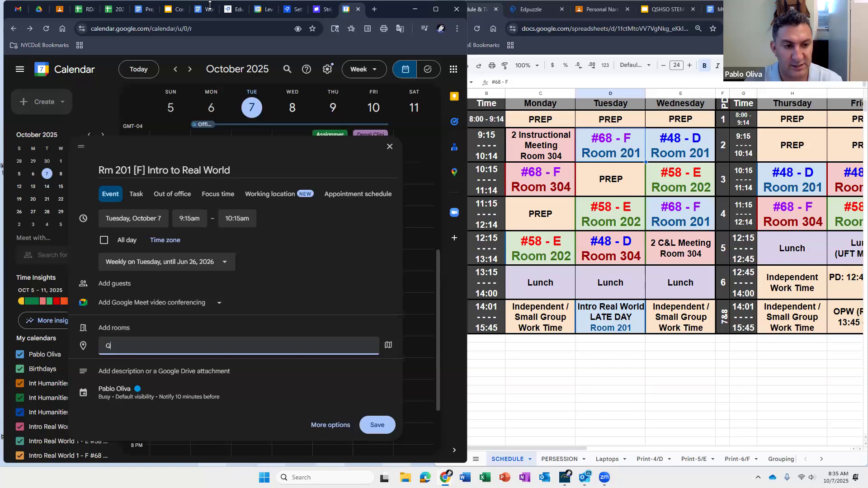
text(ueens satelli)
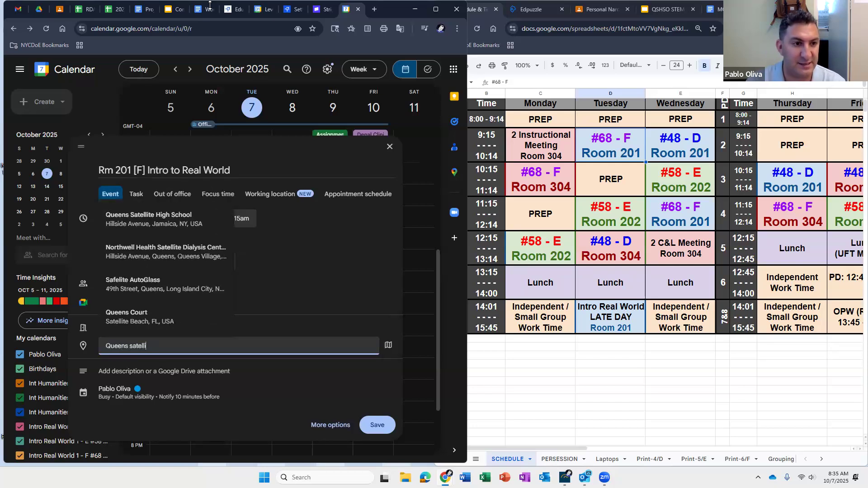
click(190, 219)
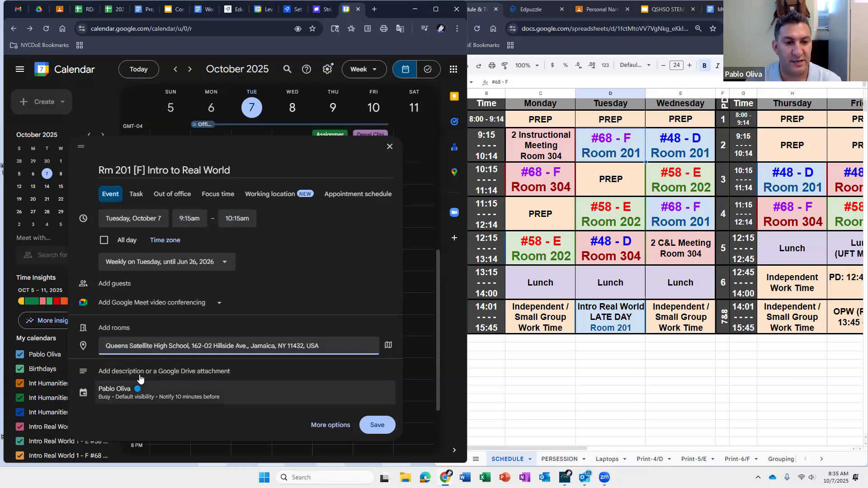
- Review the calendar's color label definitions and assign the Room 201 color label to the event
click(254, 400)
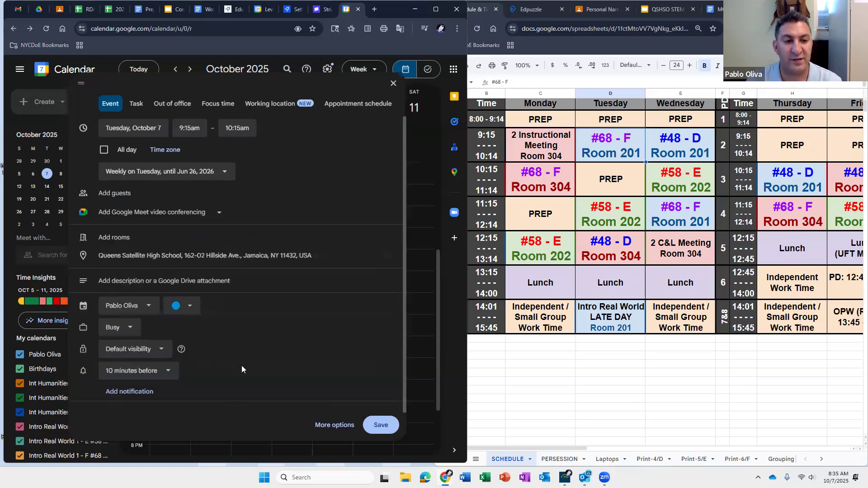
click(190, 308)
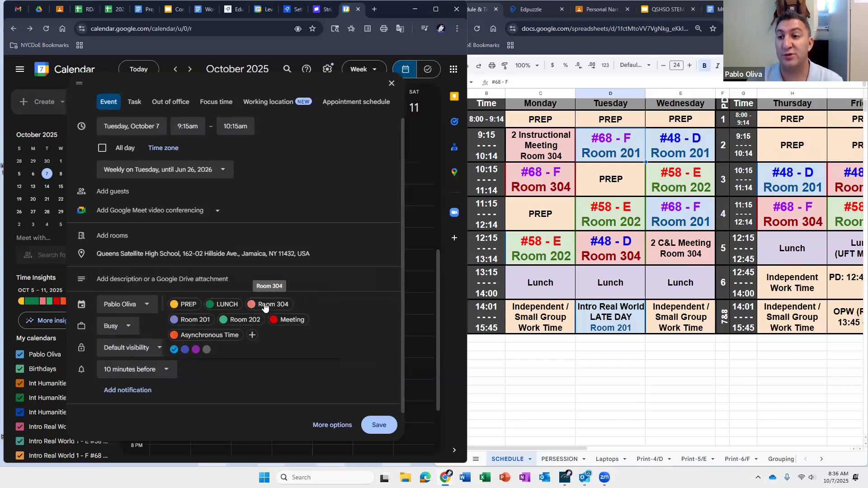
click(252, 336)
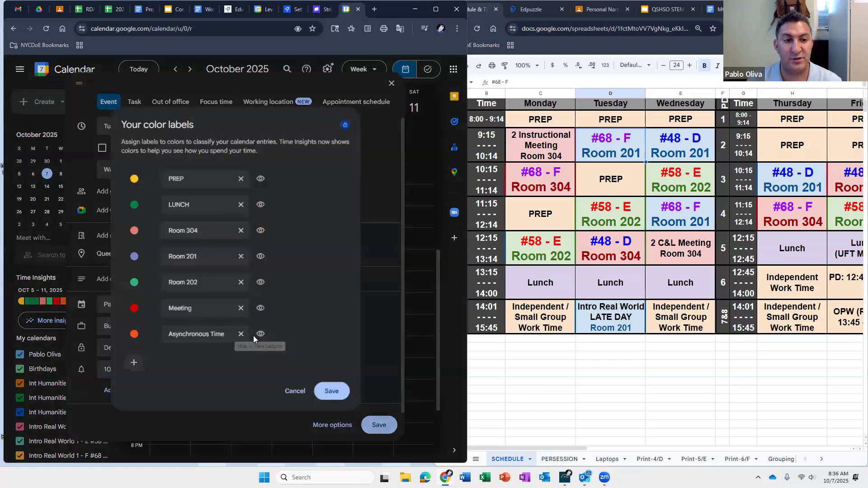
triple_click(163, 230)
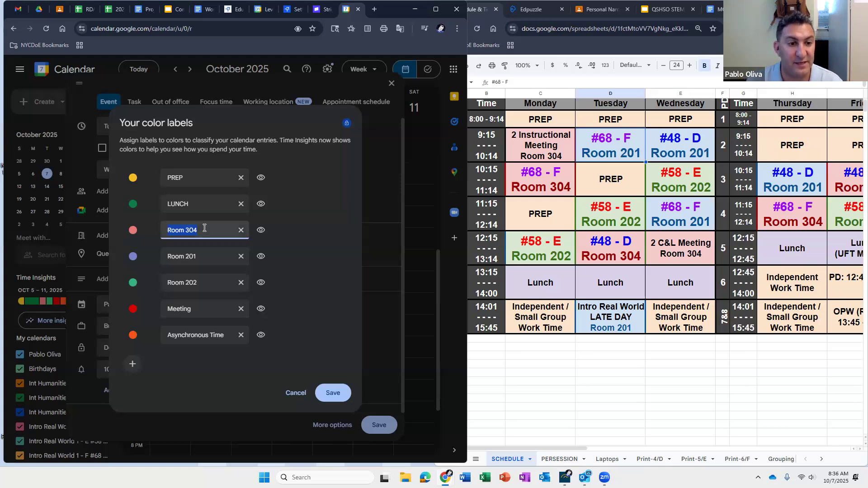
click(329, 392)
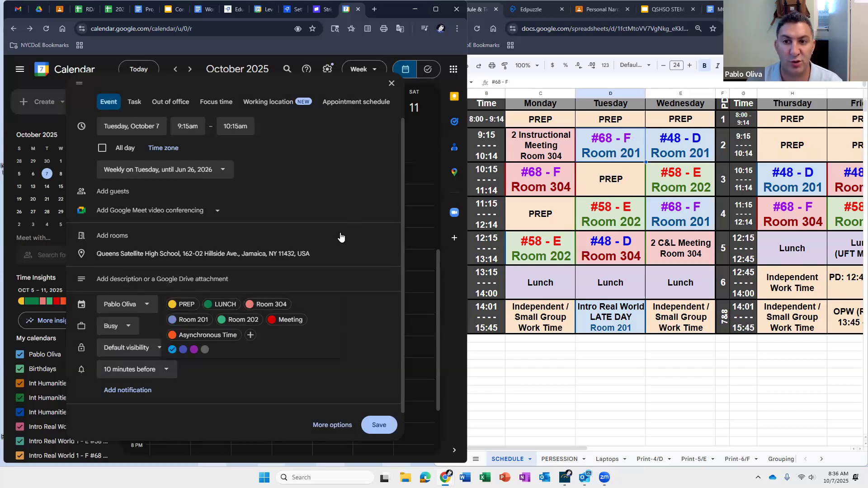
click(190, 321)
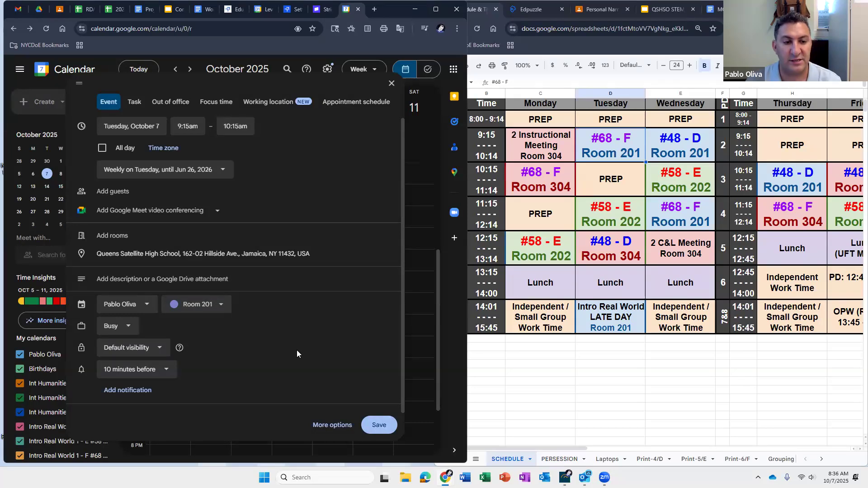
- Review the notification timing choices, keep the reminder at 10 minutes before, and save the recurring event
click(113, 371)
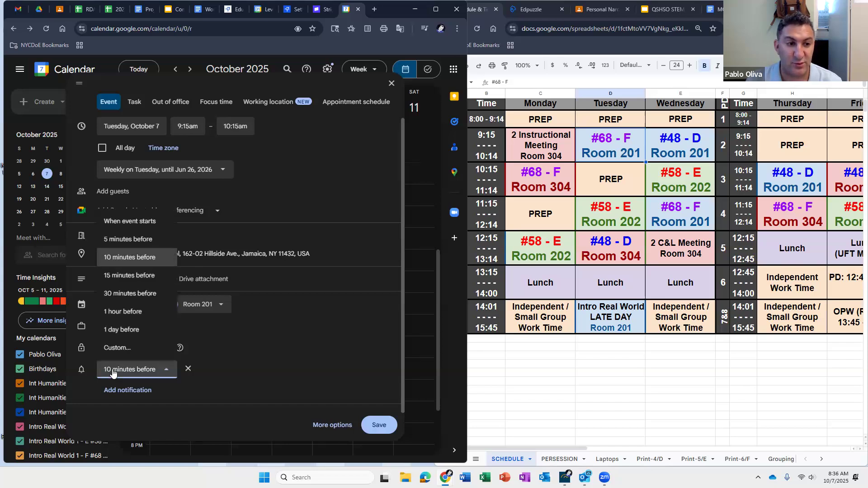
click(81, 371)
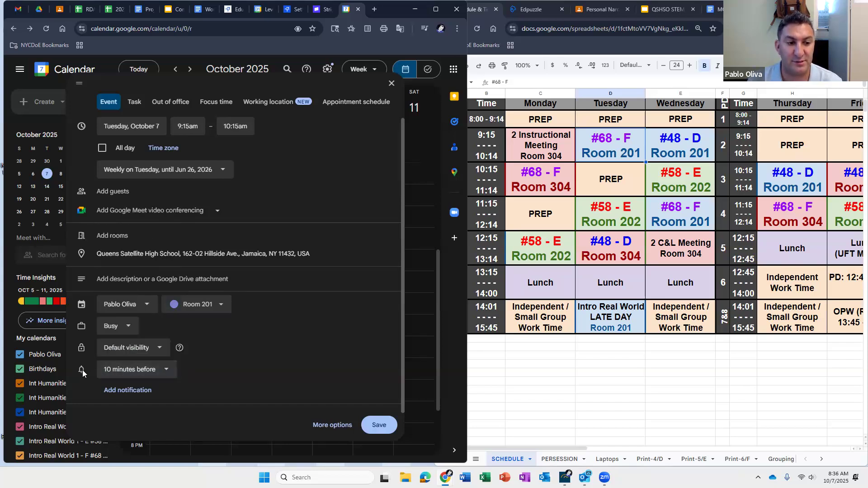
click(126, 371)
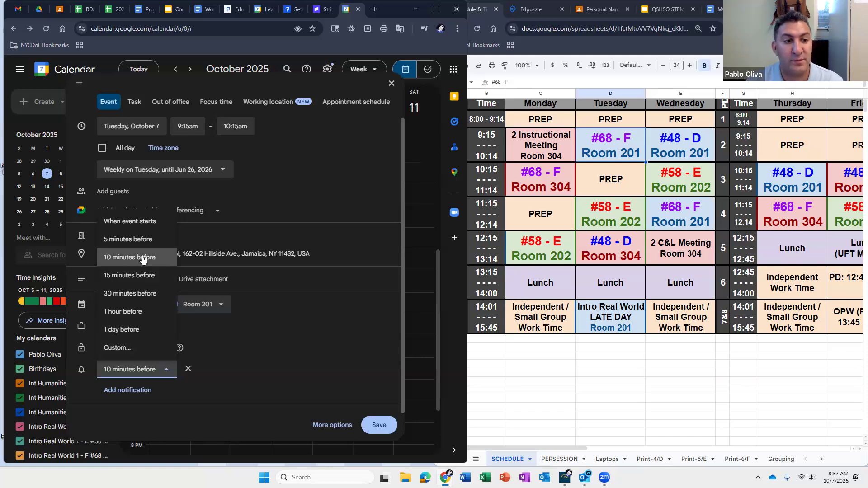
click(269, 341)
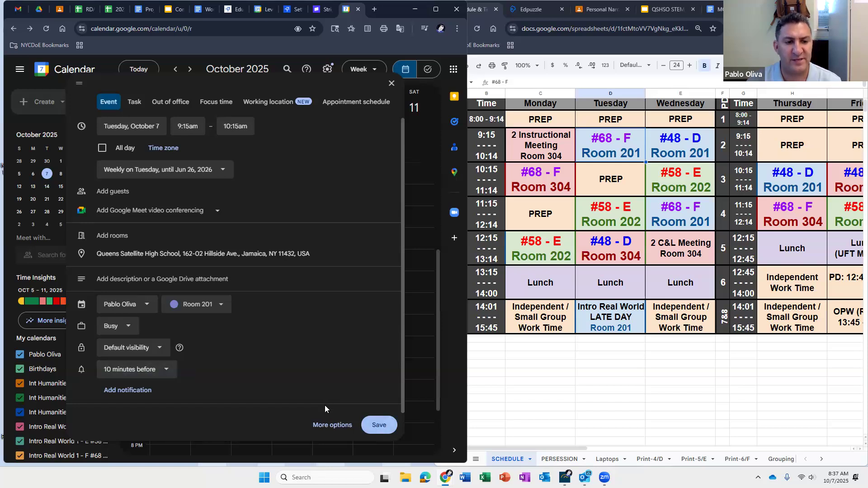
click(382, 426)
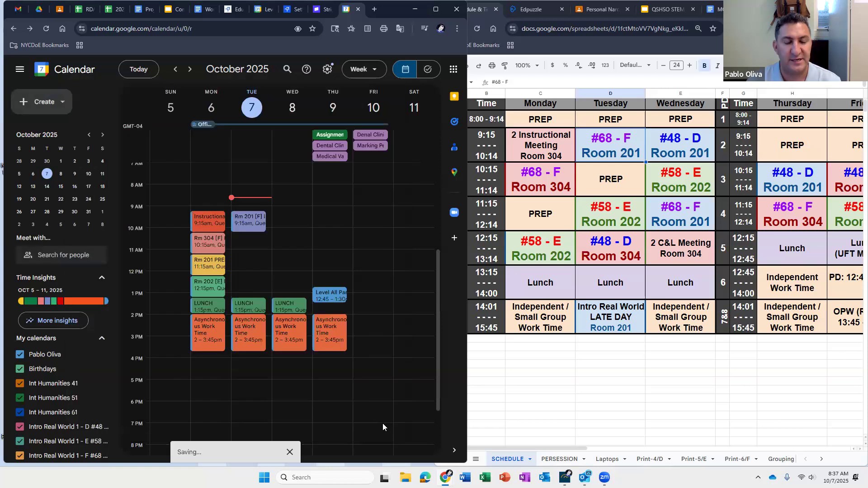
- Check the saved Tuesday event's details and its weekly recurrence through late October, ending back on the current week
click(254, 221)
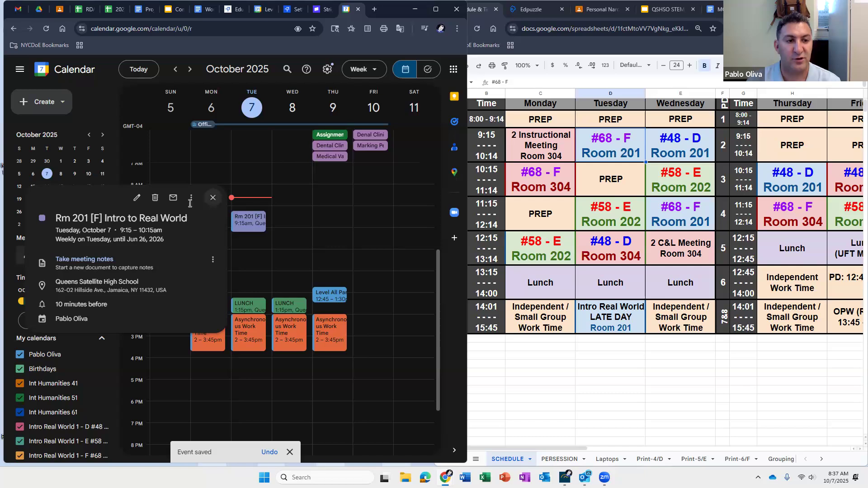
click(213, 197)
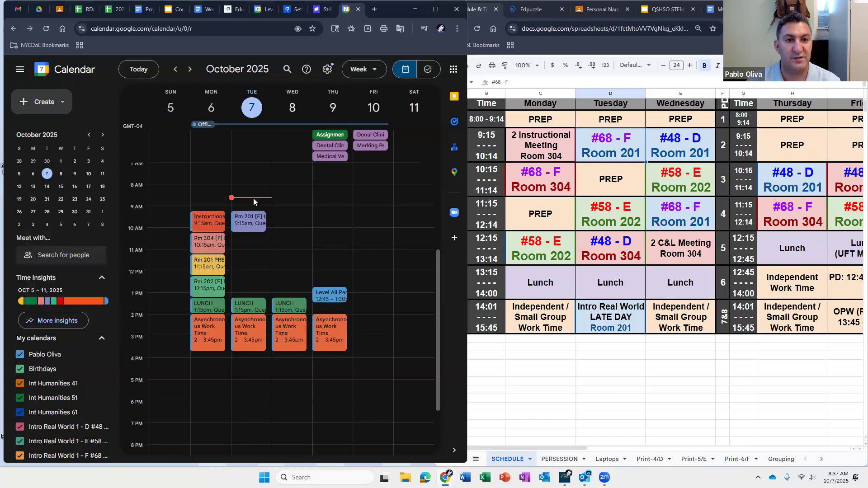
click(190, 70)
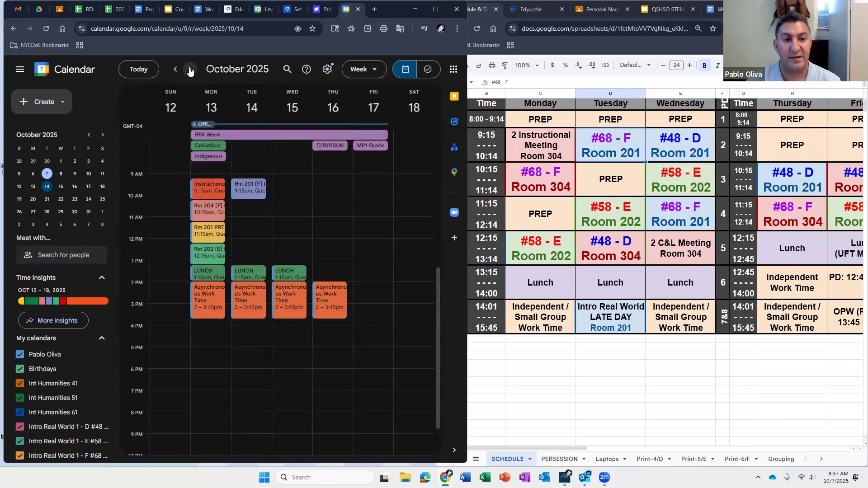
click(189, 70)
click(189, 71)
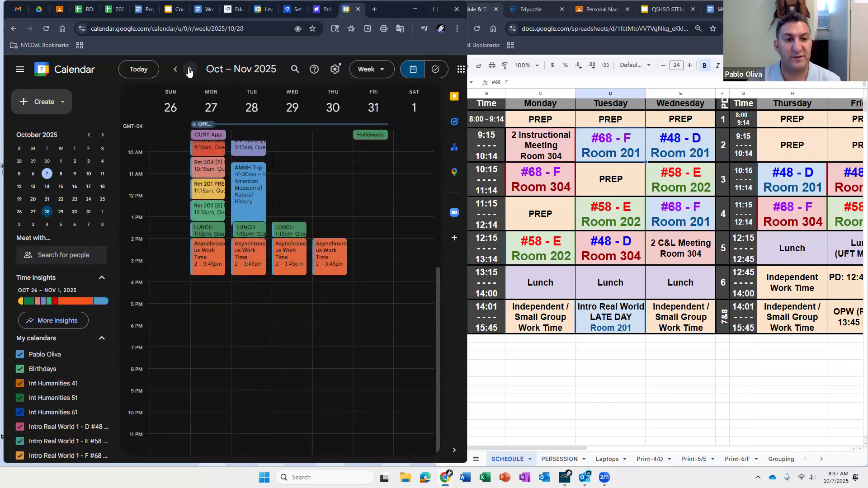
click(189, 71)
click(174, 70)
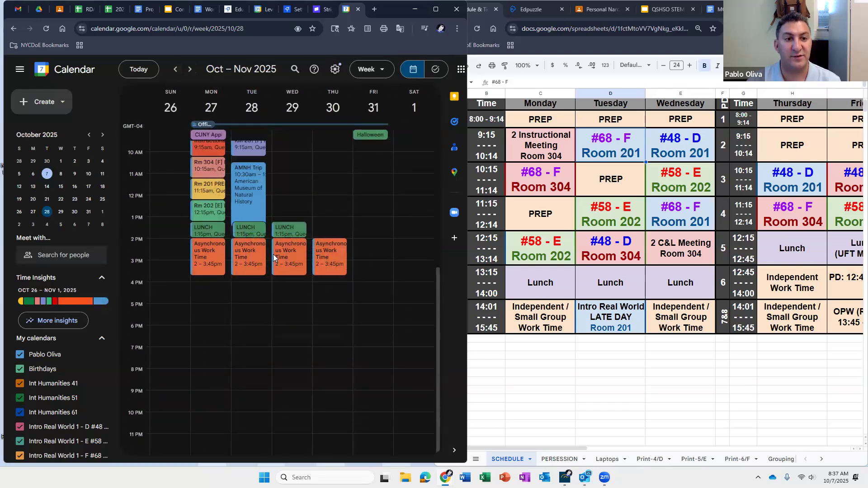
scroll(273, 254, up, 2)
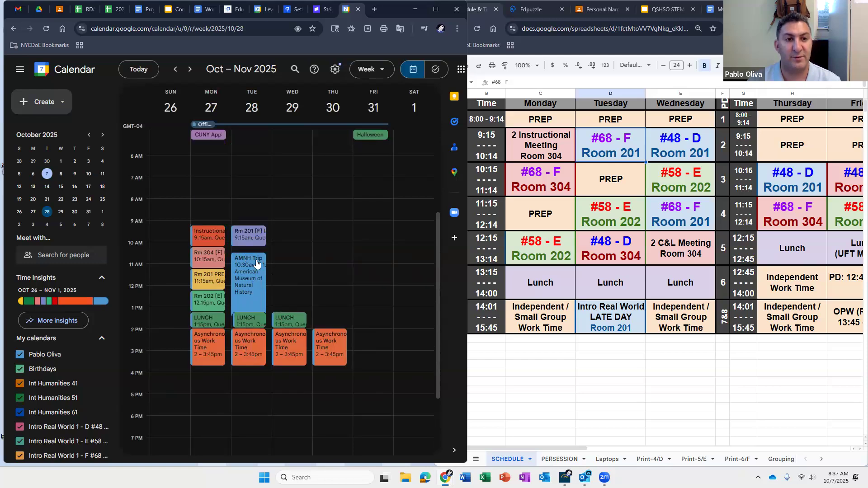
click(177, 71)
click(177, 71)
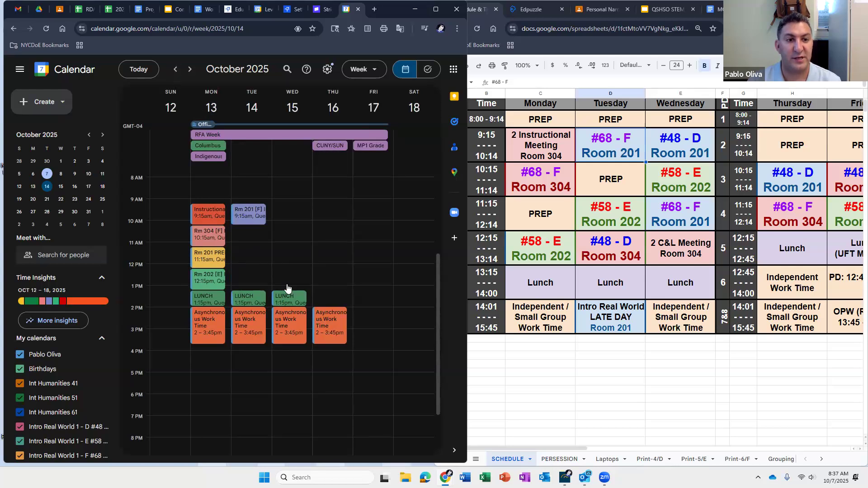
key(t)
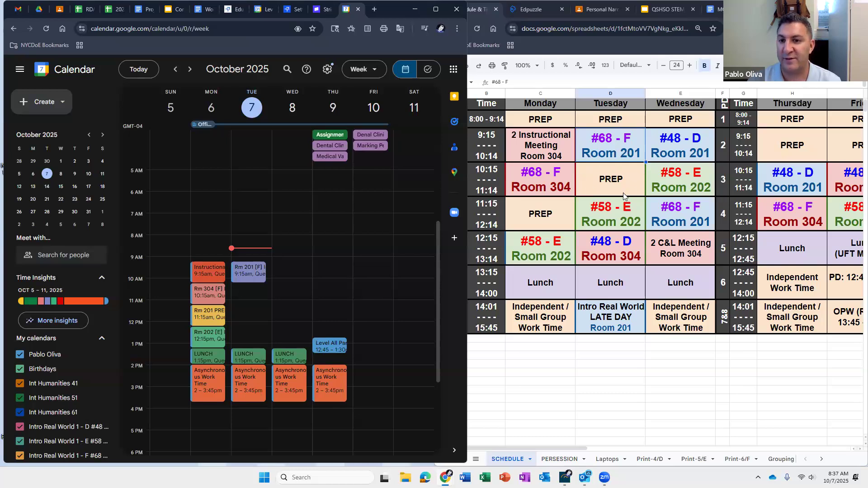
- Create a new event titled "PREP" on Tuesday, October 7, from 10:15am to 11:15am
click(235, 288)
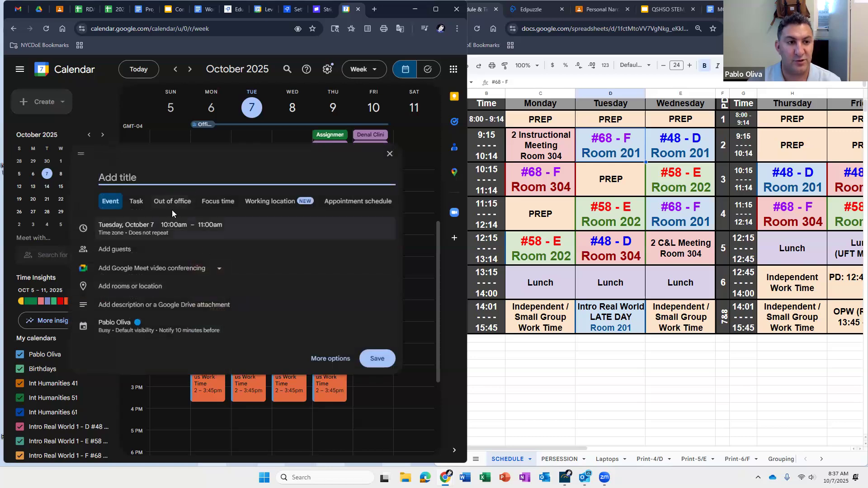
text(PREP)
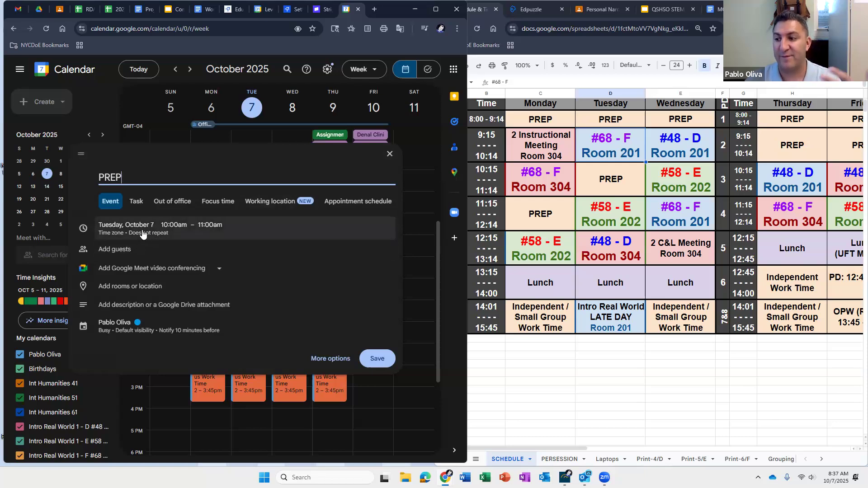
click(174, 228)
click(197, 301)
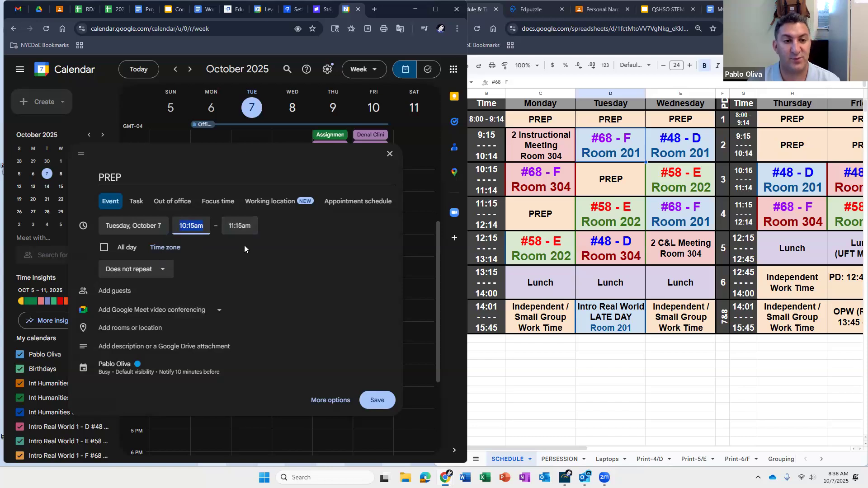
- Make the PREP event repeat weekly on Tuesday with the recurrence ending on Jun 26, 2026
click(151, 270)
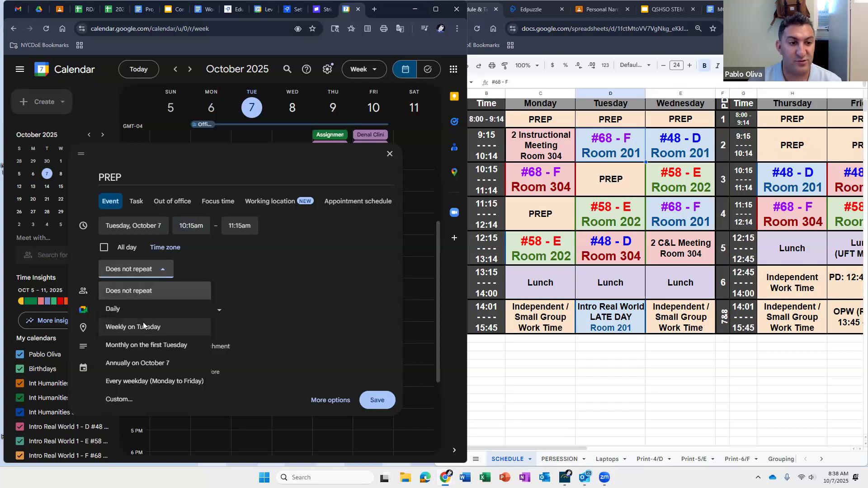
click(144, 326)
click(151, 271)
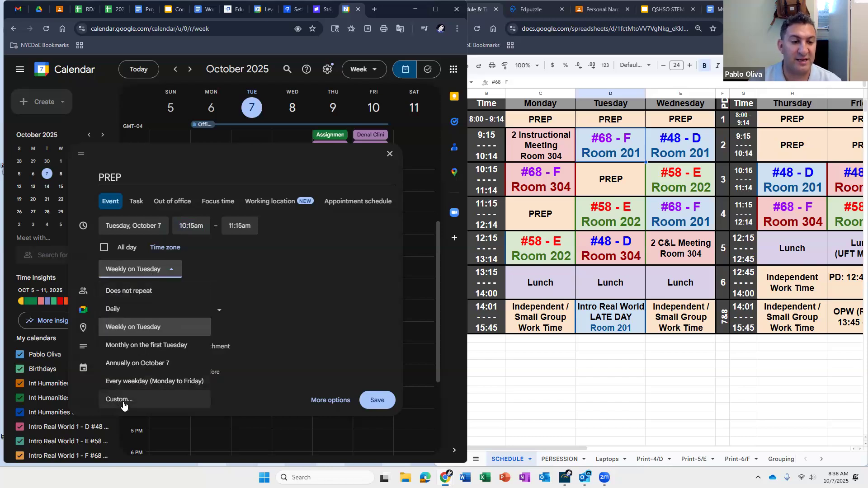
click(135, 394)
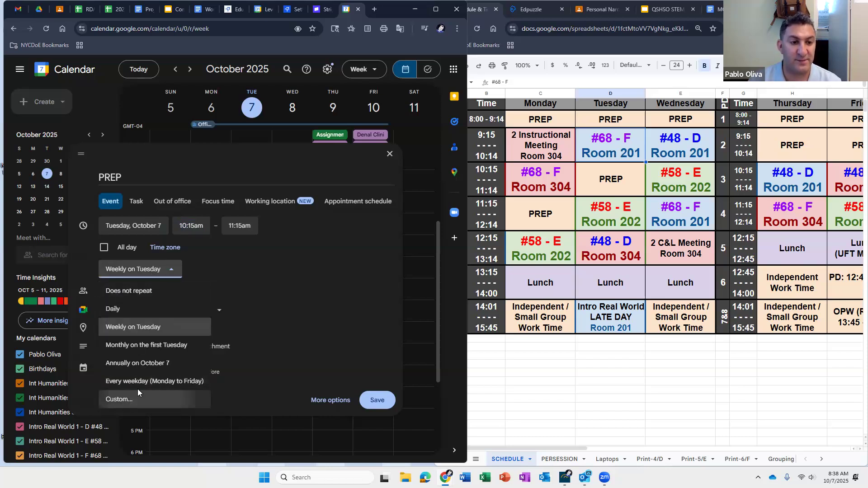
click(175, 301)
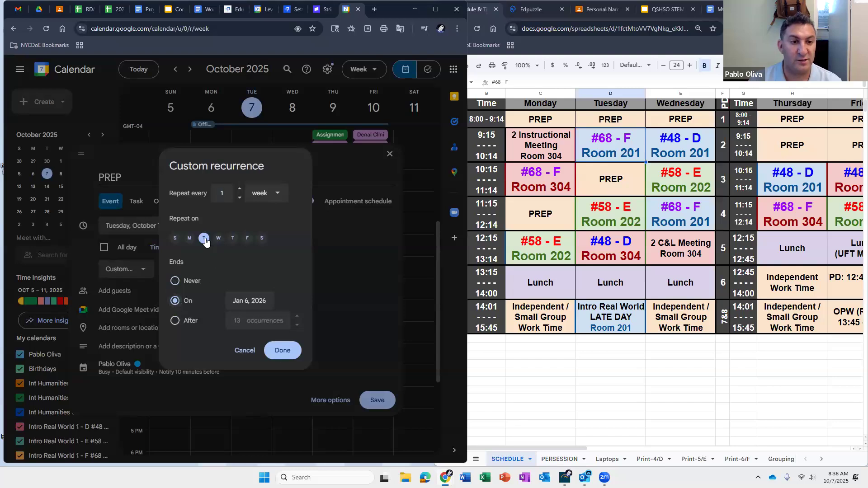
click(249, 301)
click(340, 323)
click(340, 323)
click(340, 323)
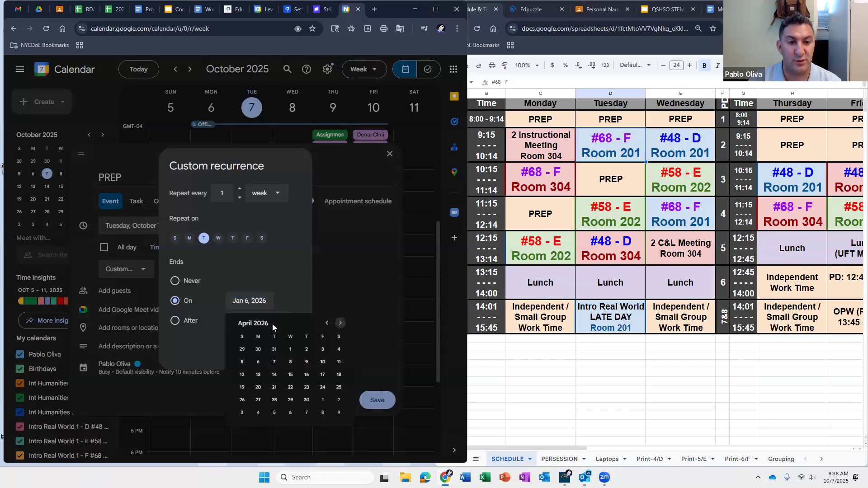
click(341, 323)
click(340, 323)
click(322, 388)
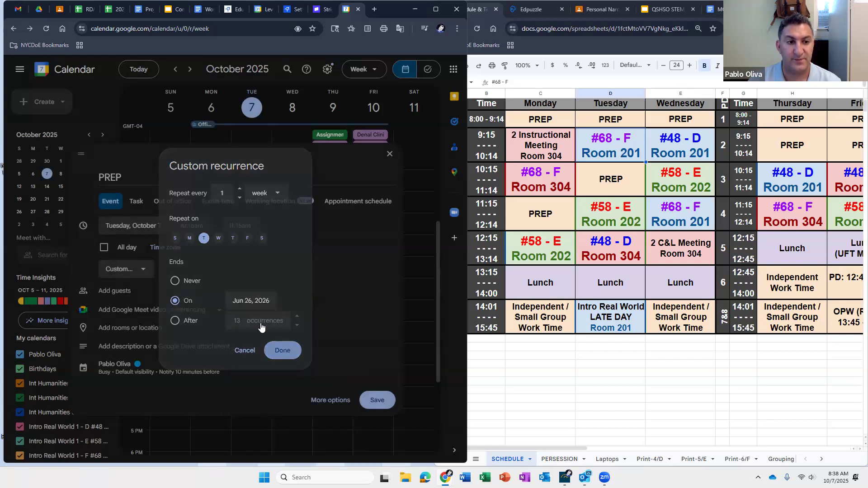
click(276, 350)
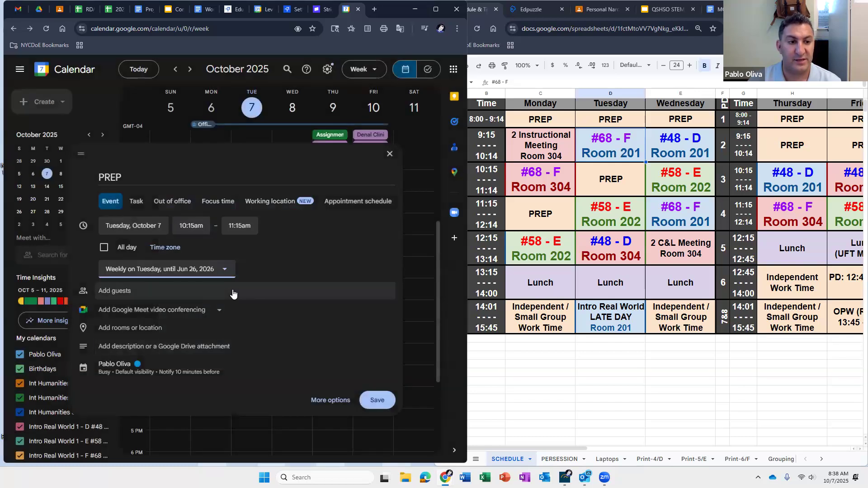
- Set the PREP event's location to Queens Satellite High School and assign it the yellow PREP color label
click(126, 329)
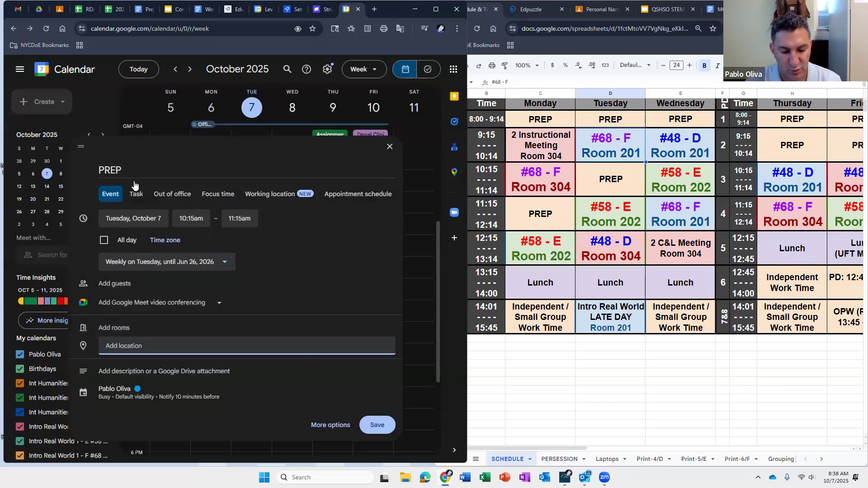
text(Queens sate)
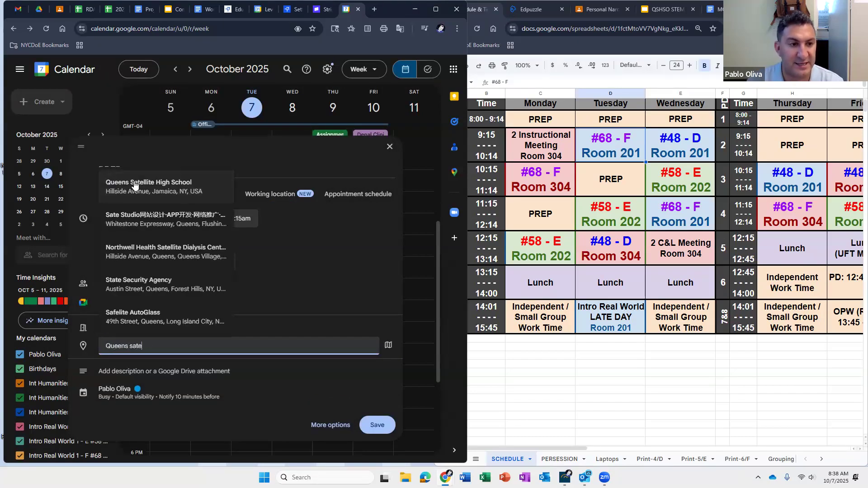
click(134, 186)
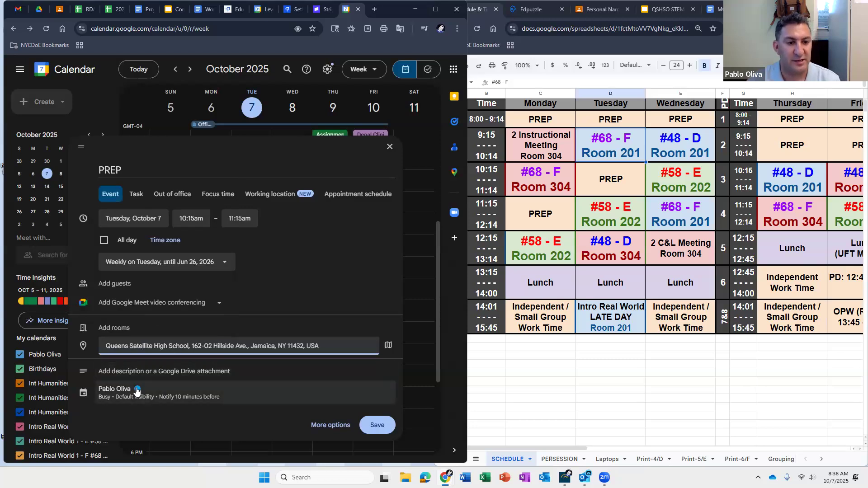
click(157, 394)
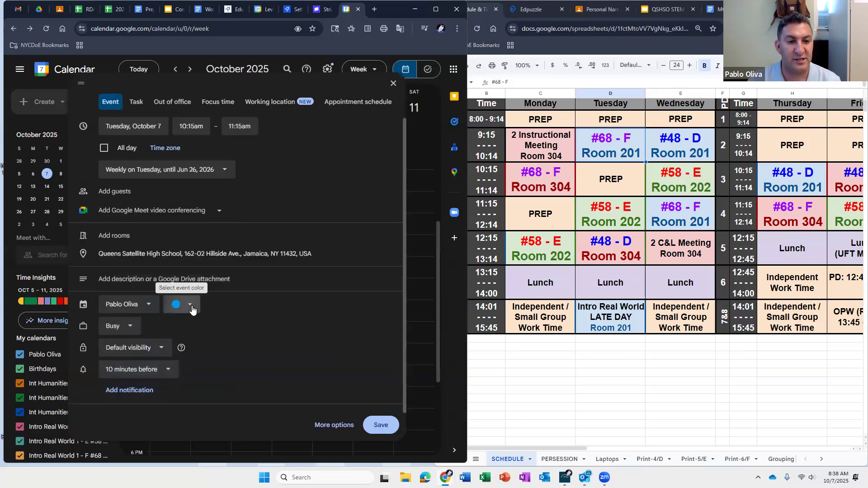
click(191, 308)
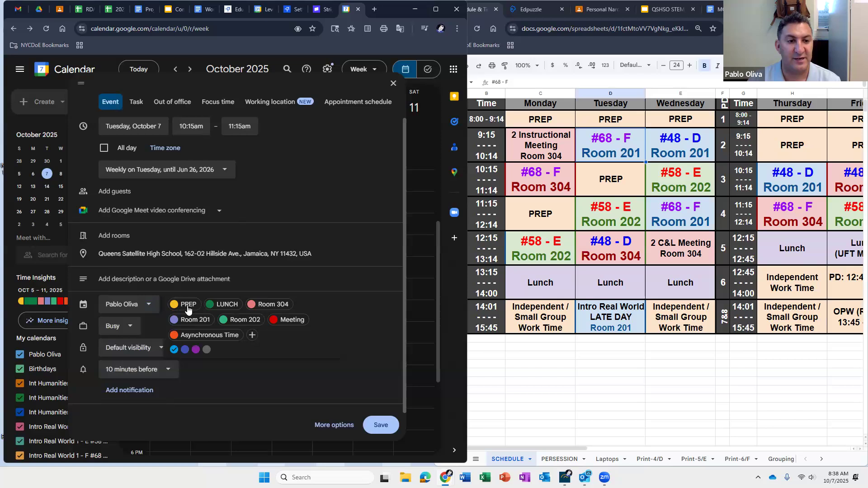
click(189, 306)
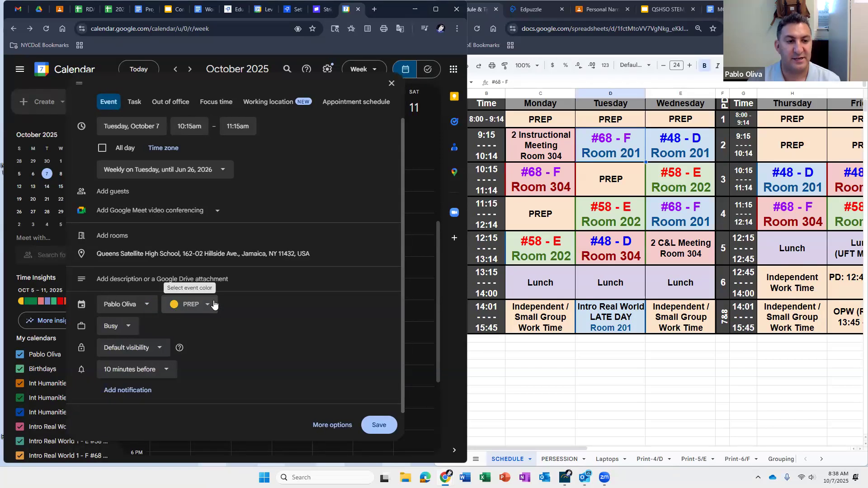
- Look up the help article on event visibility settings and return to the PREP event
mouse_move(180, 348)
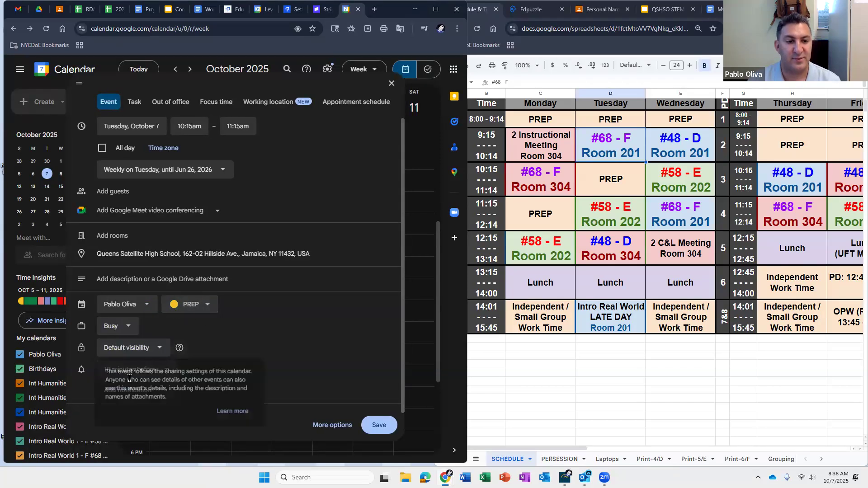
click(249, 416)
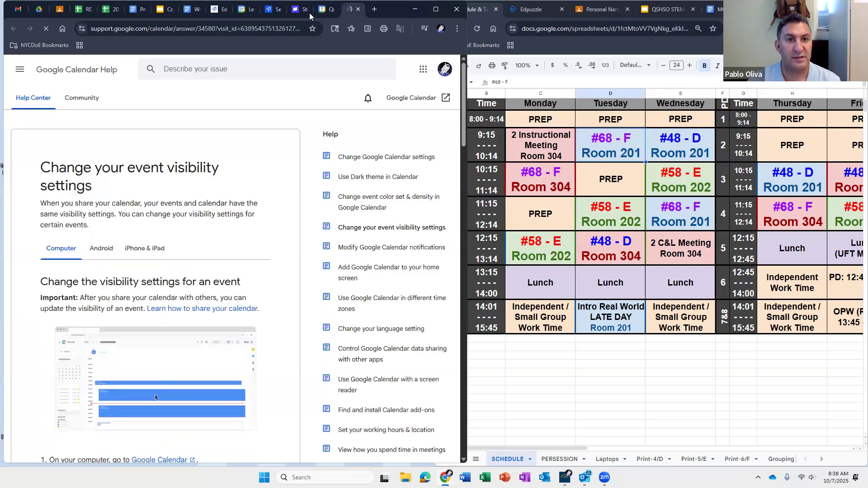
click(358, 9)
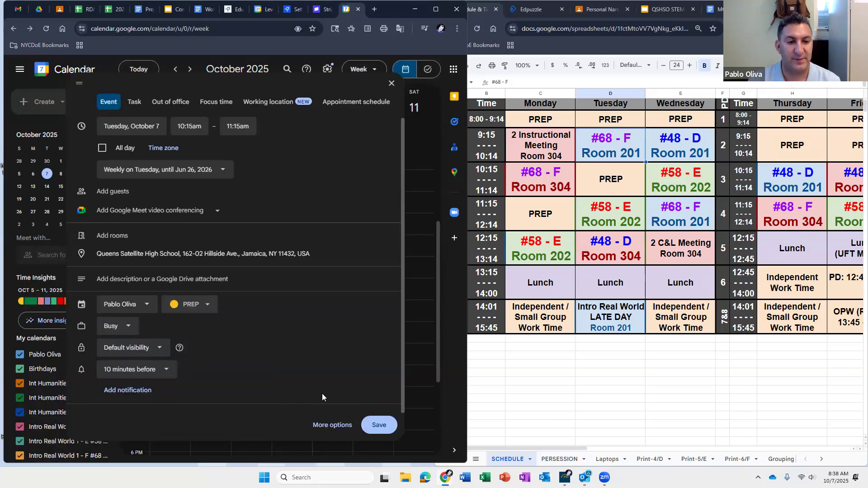
- Save the PREP event and check how Monday's 11:15am prep event is titled
click(382, 424)
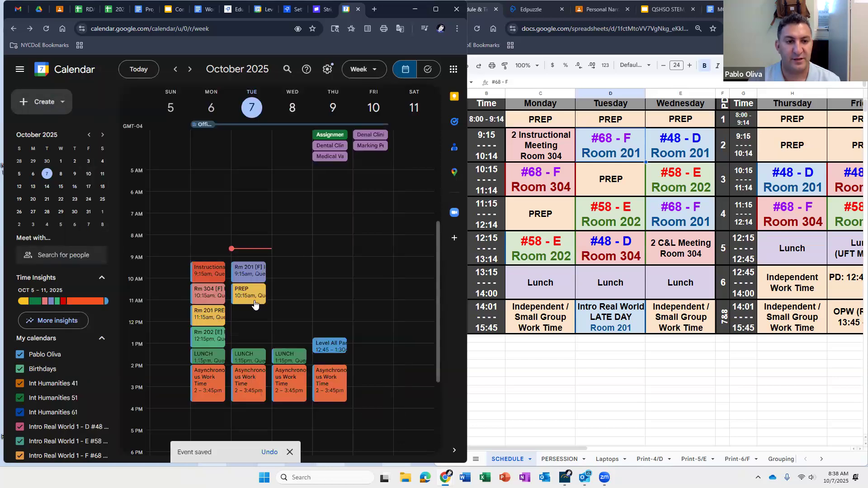
click(209, 318)
drag(261, 219, 295, 219)
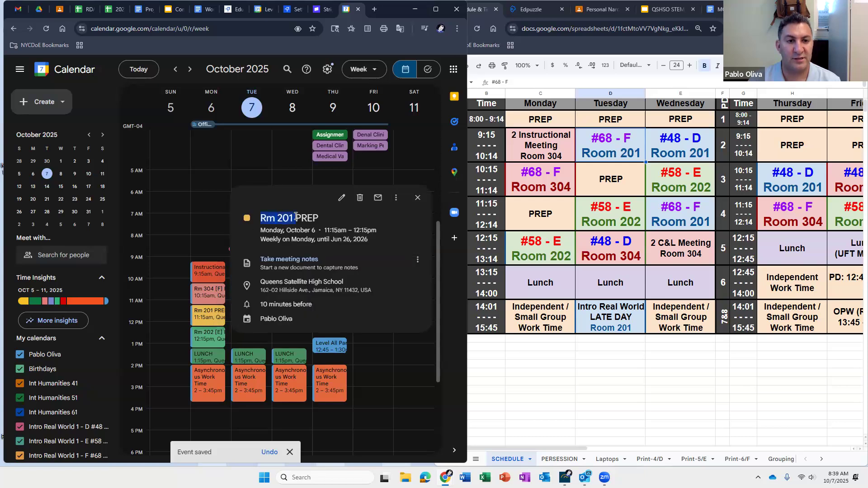
click(419, 199)
- Edit Tuesday's 10:15am PREP event and retitle it "Rm 201 PREP"
click(254, 292)
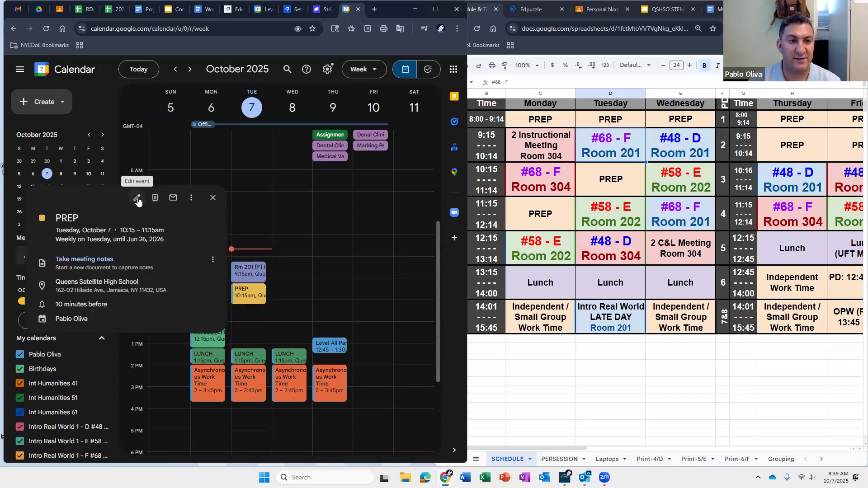
click(137, 198)
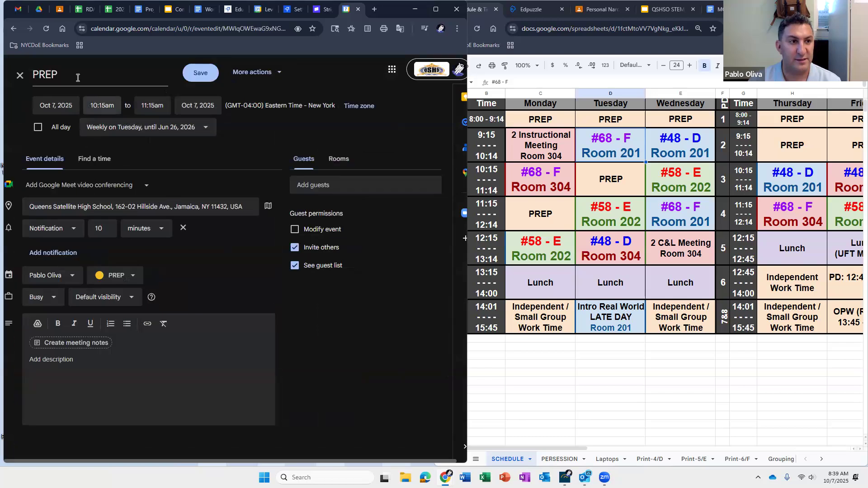
click(35, 75)
text(Room)
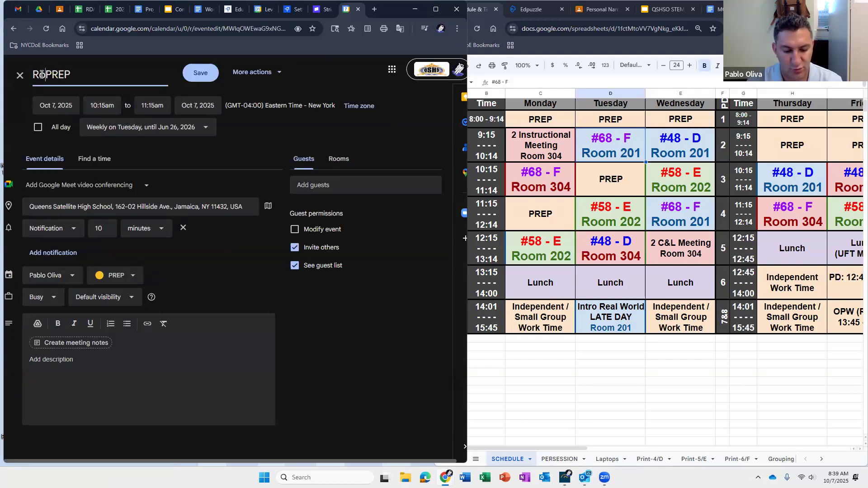
key(BackSpace)
key(BackSpace)
key(BackSpace)
text(m)
text( 201)
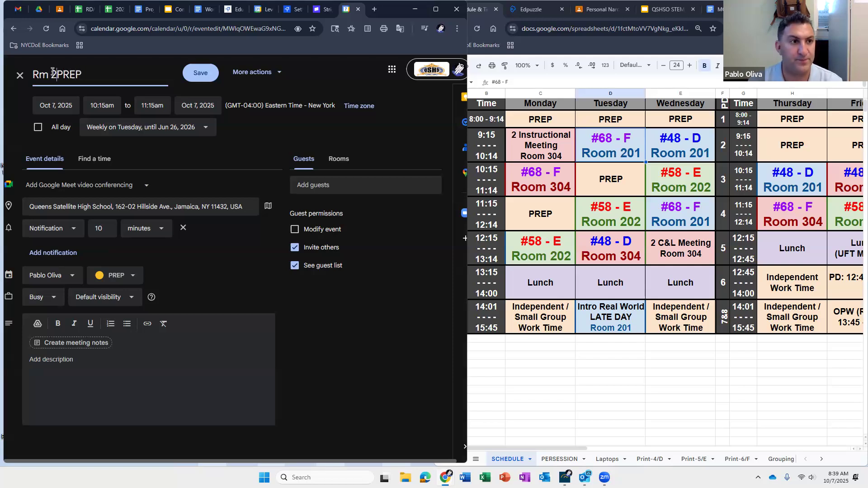
- Save the title change for all events in the recurring series
click(203, 73)
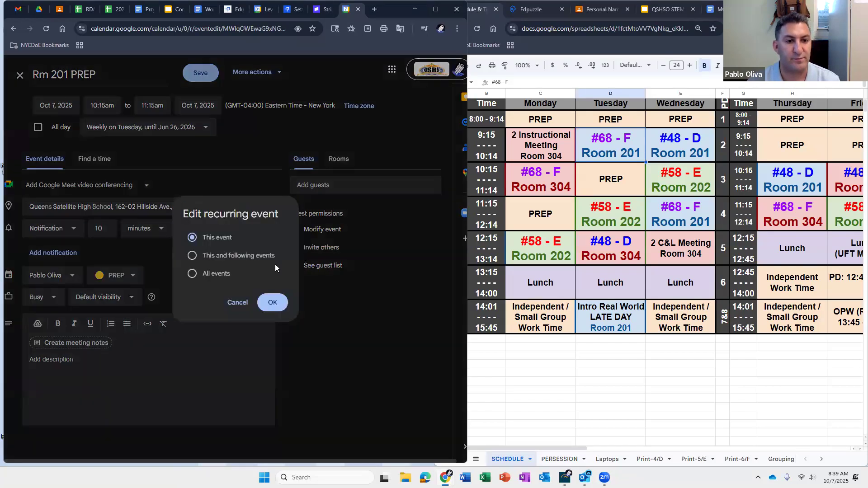
click(192, 274)
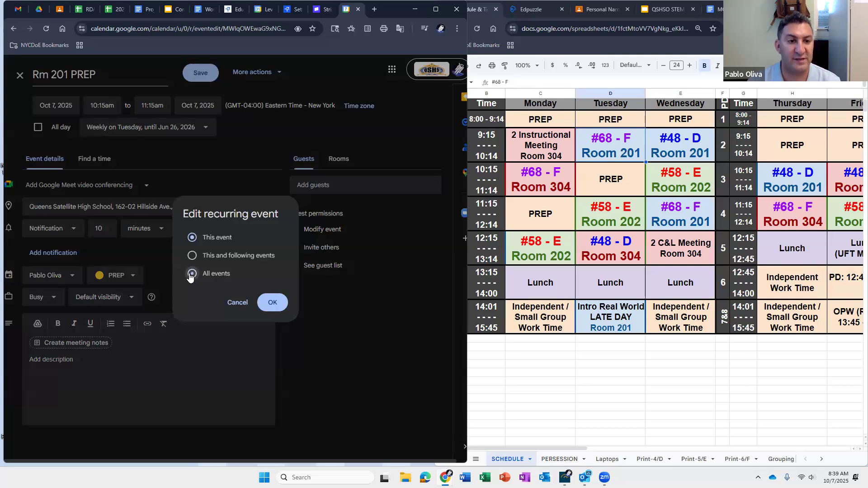
click(273, 302)
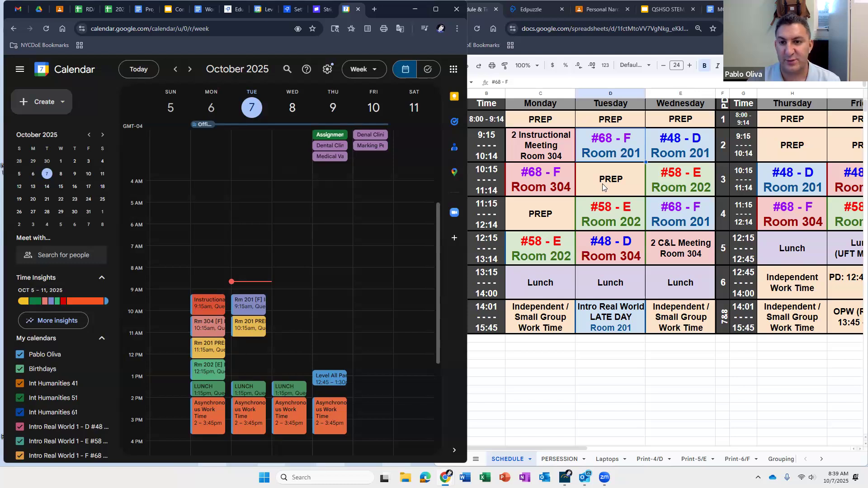
- Create an event on Tuesday, October 7, titled "Rm202 [E] Intro to Real World" for the schedule's fourth-period #58 - E class
click(610, 216)
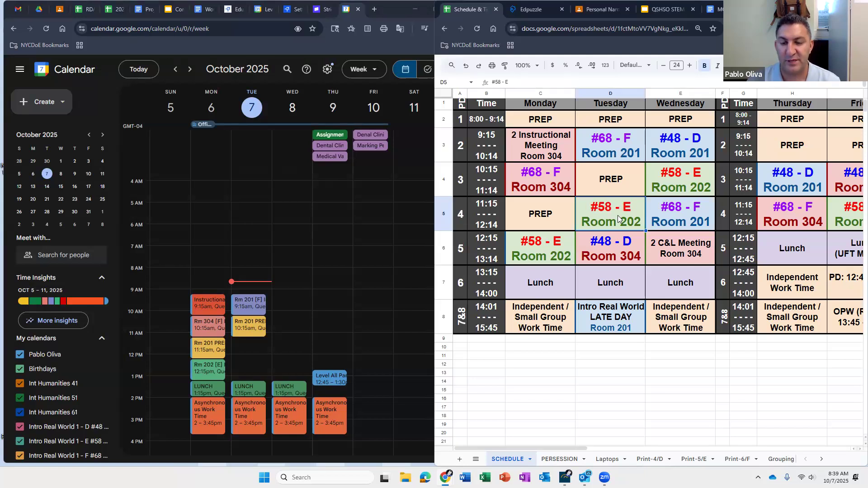
click(243, 345)
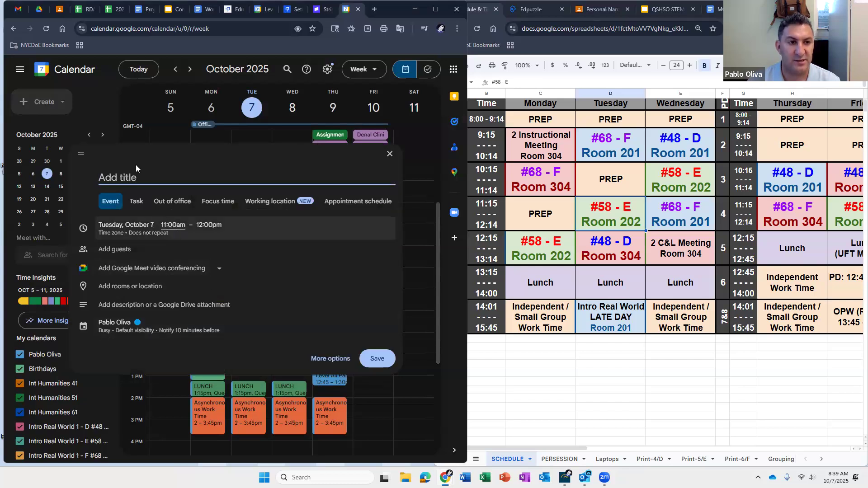
text(Rm)
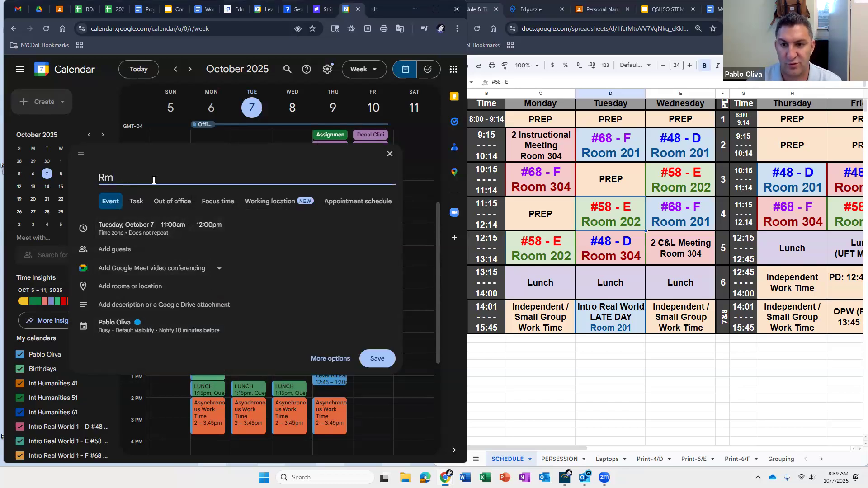
text(202)
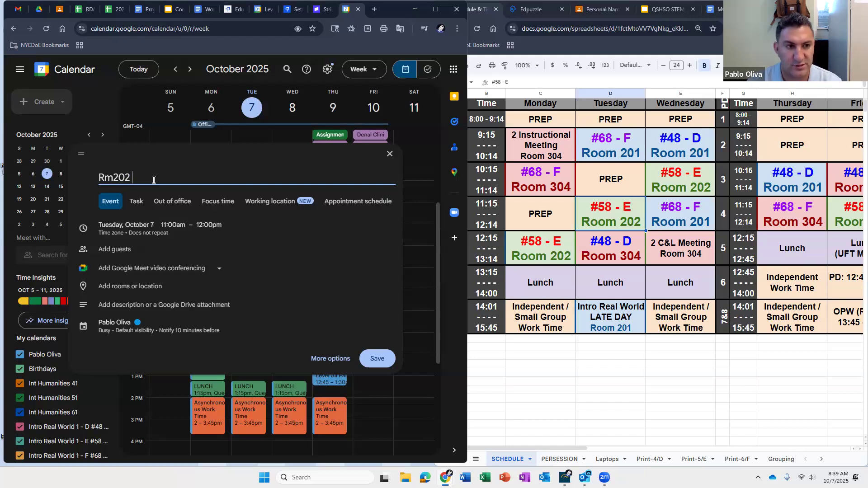
text( [e])
key(BackSpace)
key(BackSpace)
text(E])
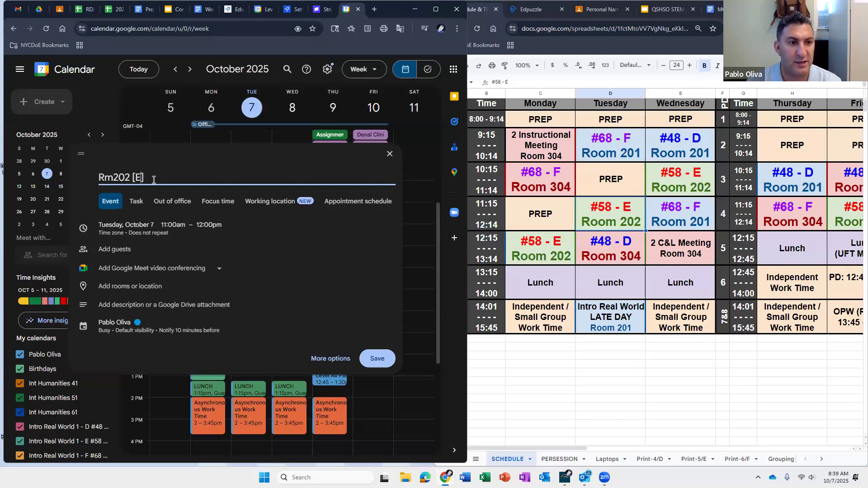
text( Intro to Real Worl)
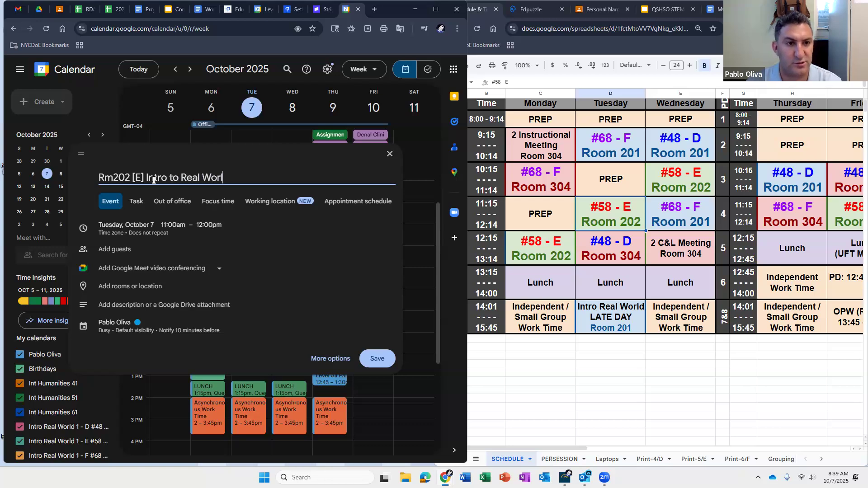
text(d)
- Set the Rm202 [E] event to 11:15am–12:15pm and make it repeat weekly on Tuesday
click(125, 231)
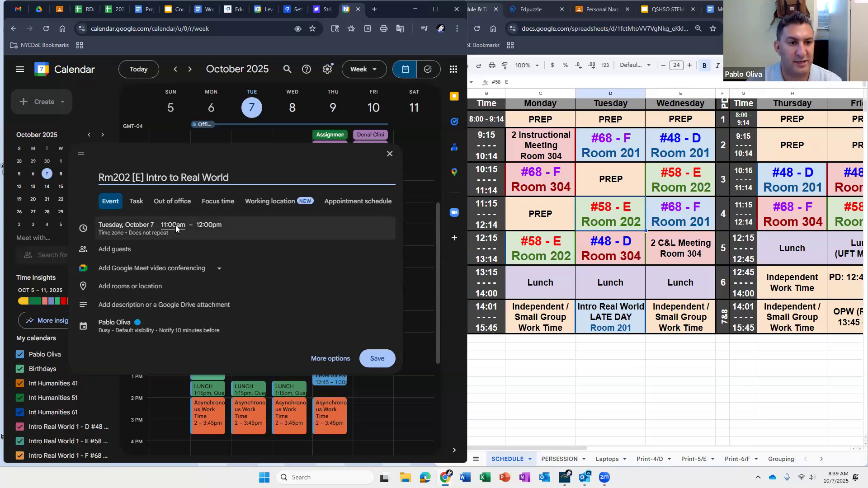
click(191, 226)
click(194, 309)
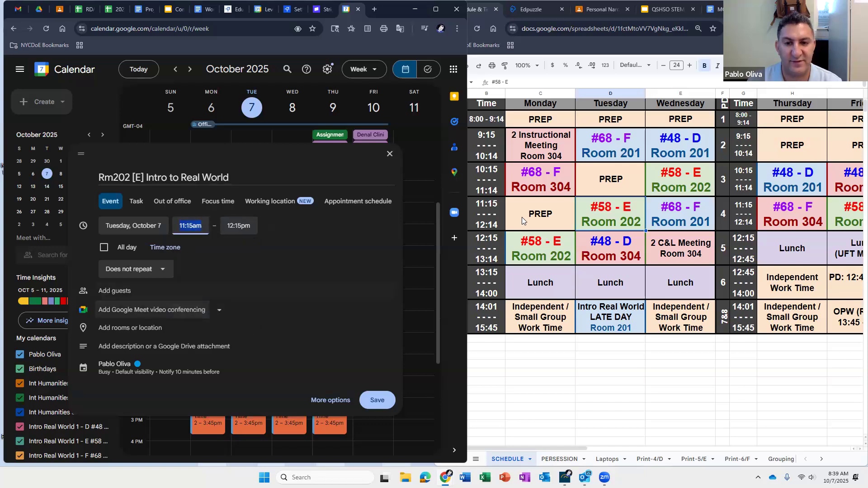
click(129, 269)
click(148, 330)
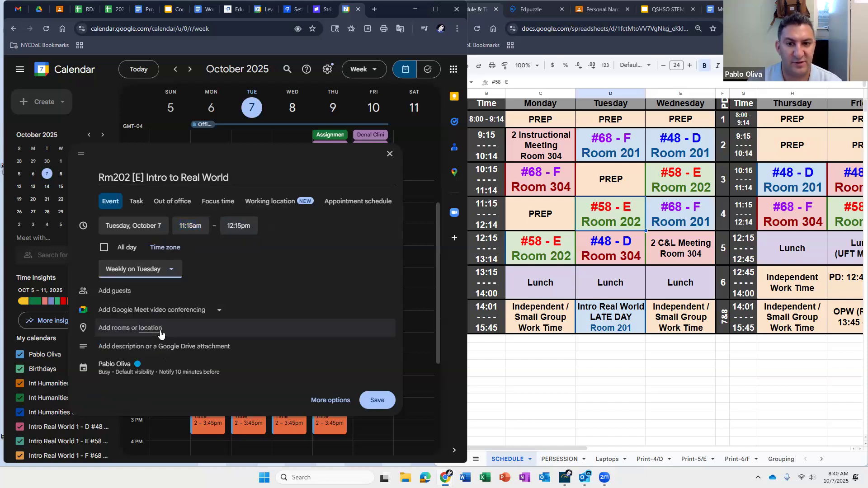
- Customize the Rm202 [E] event's weekly recurrence to end on Jun 26, 2026
click(169, 268)
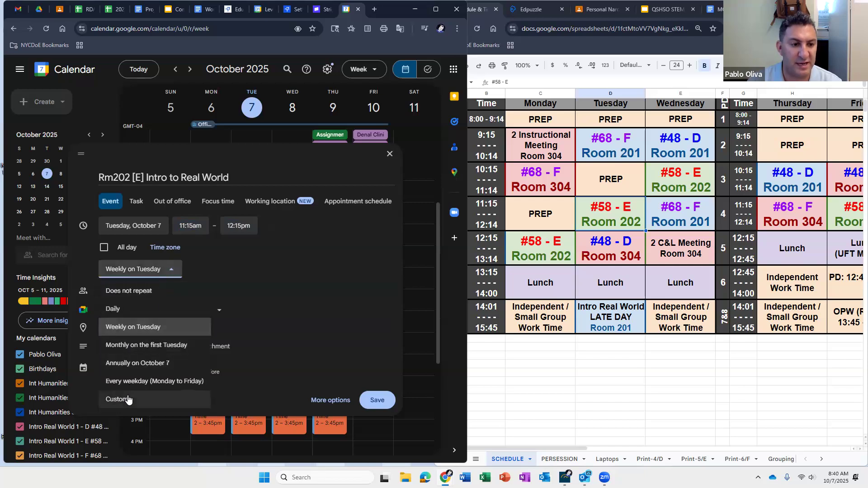
click(128, 399)
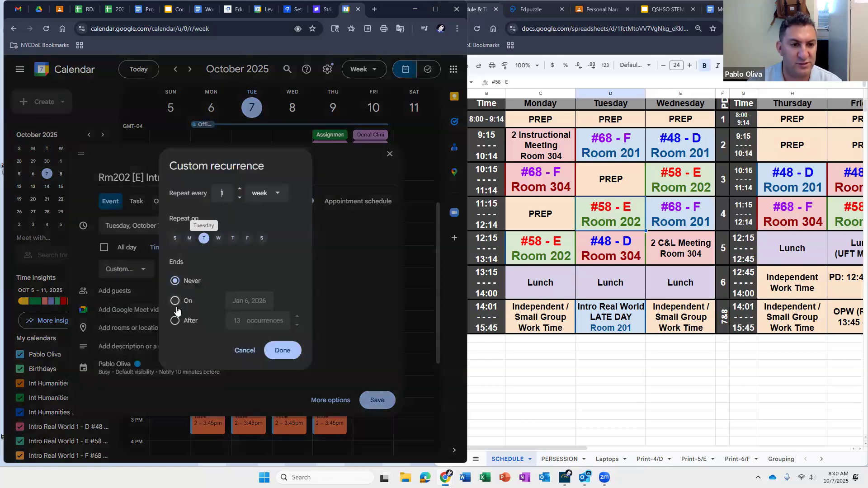
click(175, 302)
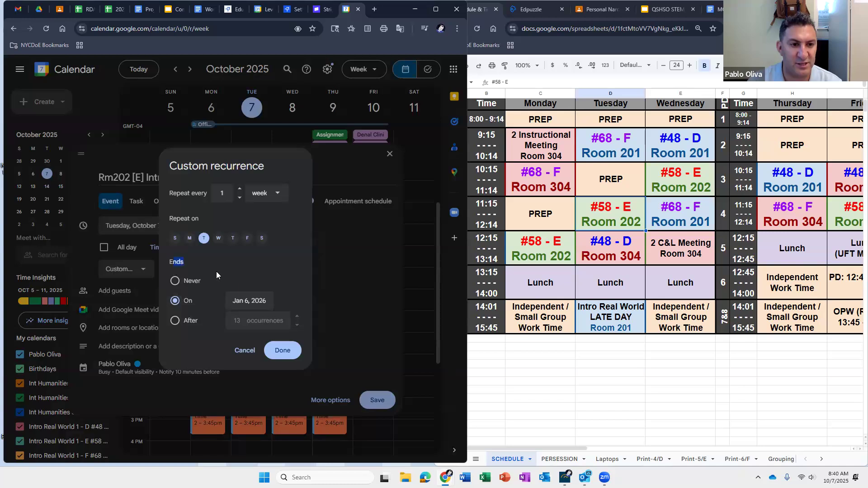
click(246, 300)
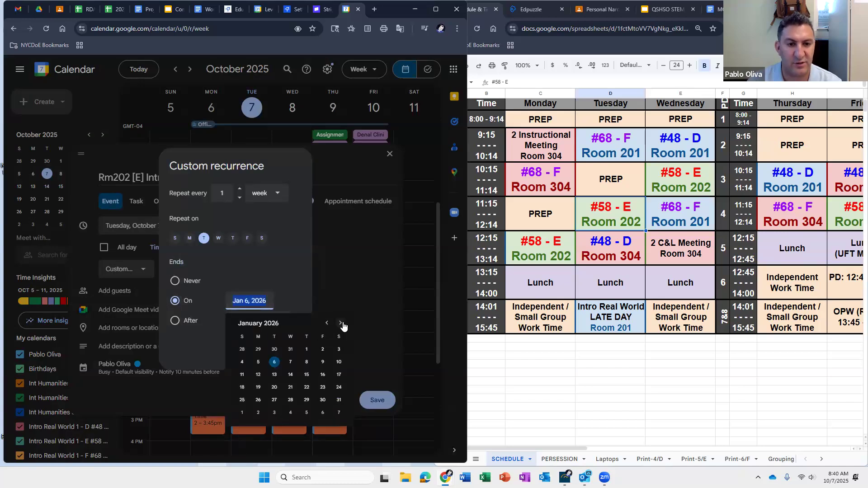
click(341, 324)
click(341, 323)
click(341, 323)
click(341, 324)
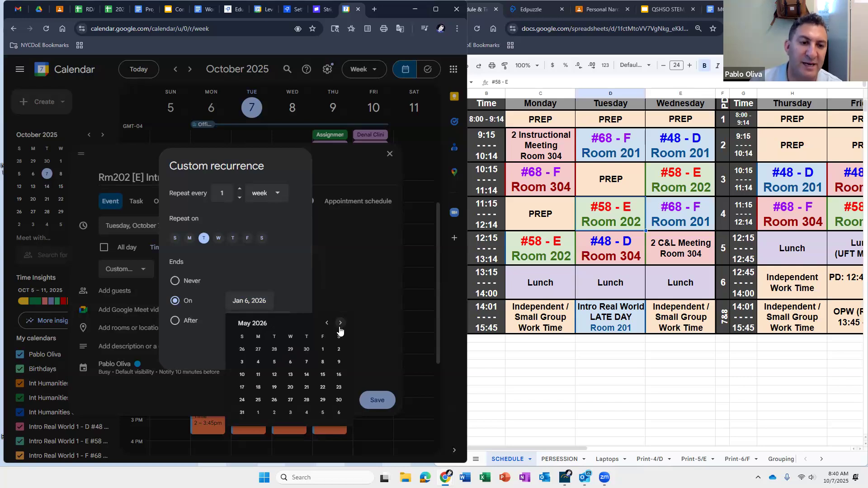
click(341, 324)
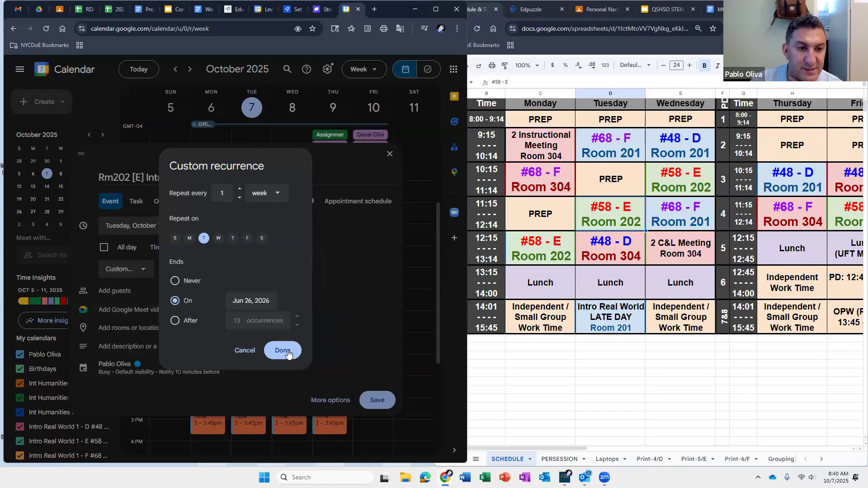
click(283, 351)
- Set the Rm202 [E] event's location to Queens Satellite High School in Jamaica, NY
click(146, 331)
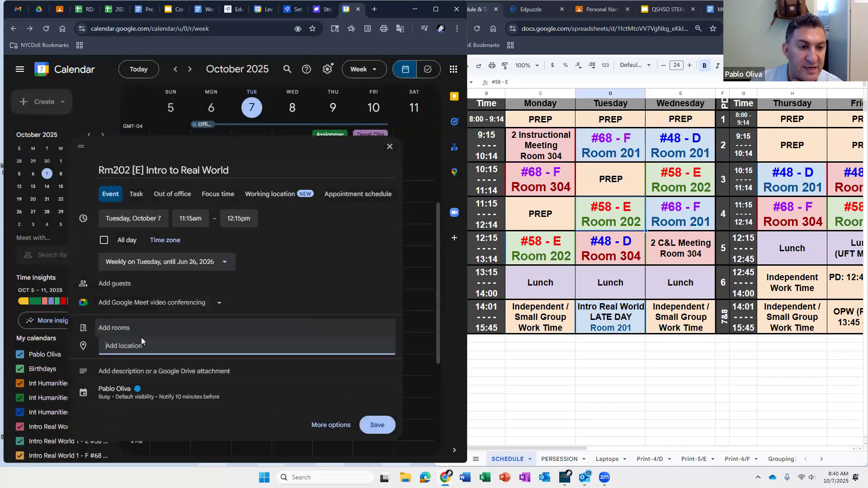
text(Queen)
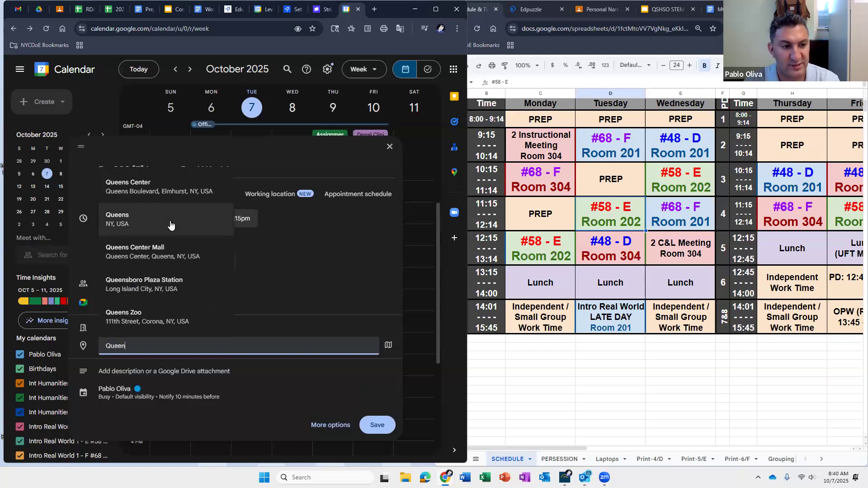
text(s SAtel)
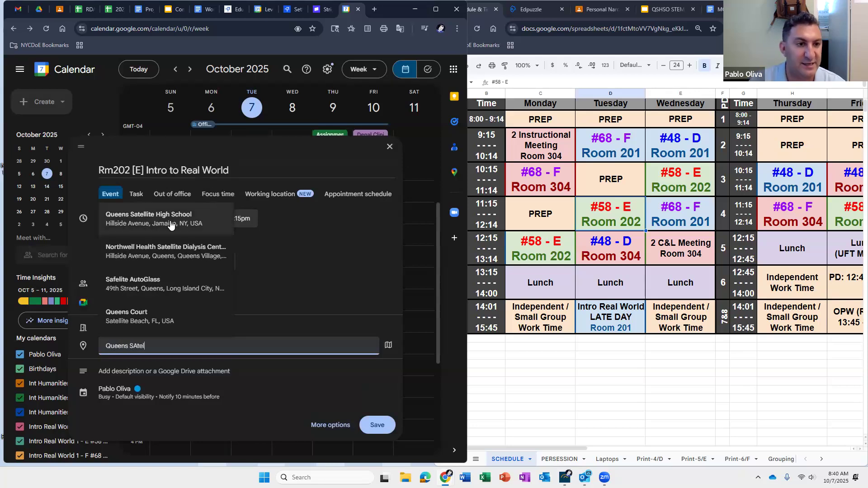
click(180, 218)
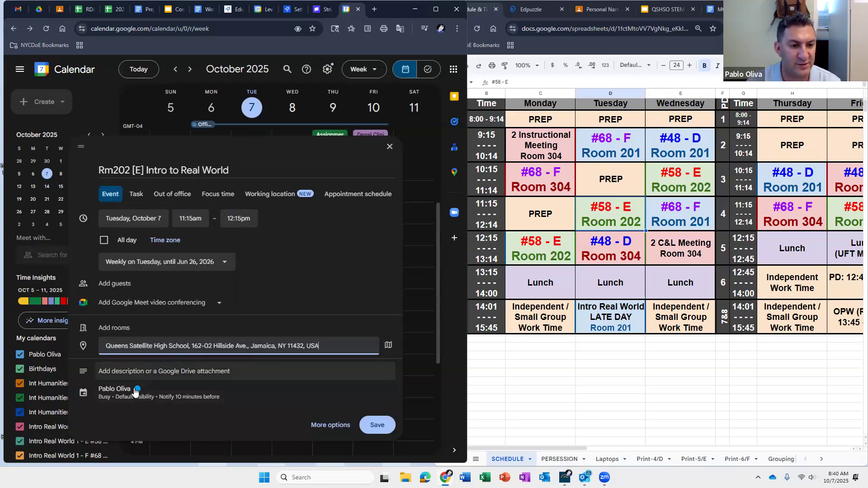
- Assign the green Room 202 color label to the Rm202 [E] event
click(155, 390)
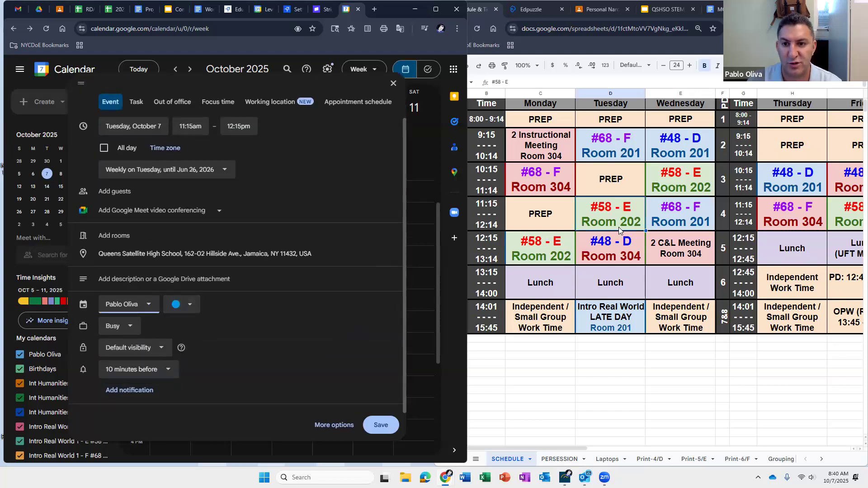
click(182, 305)
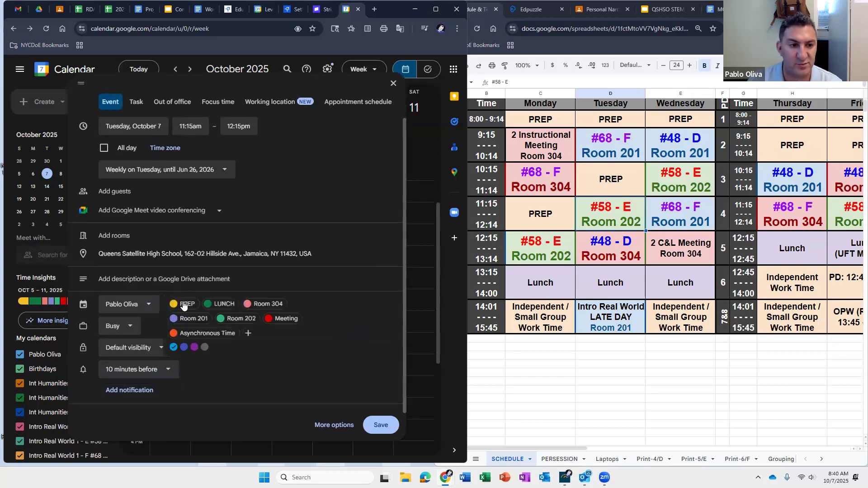
click(247, 319)
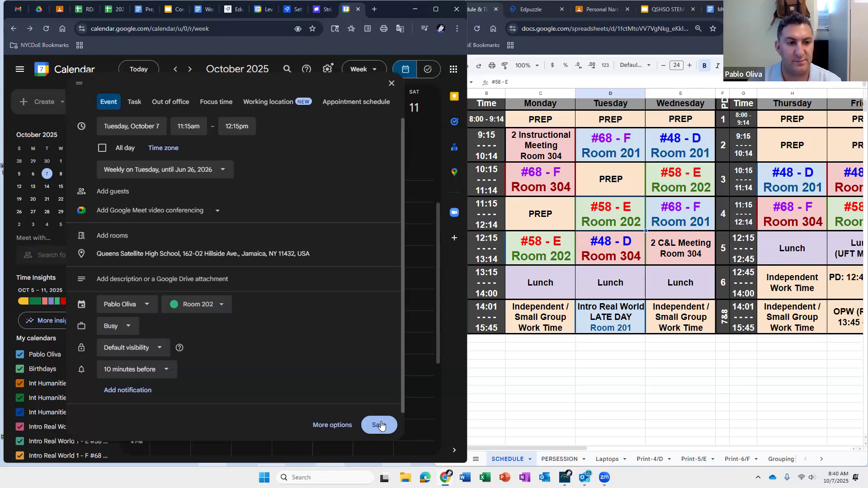
scroll(271, 226, up, 2)
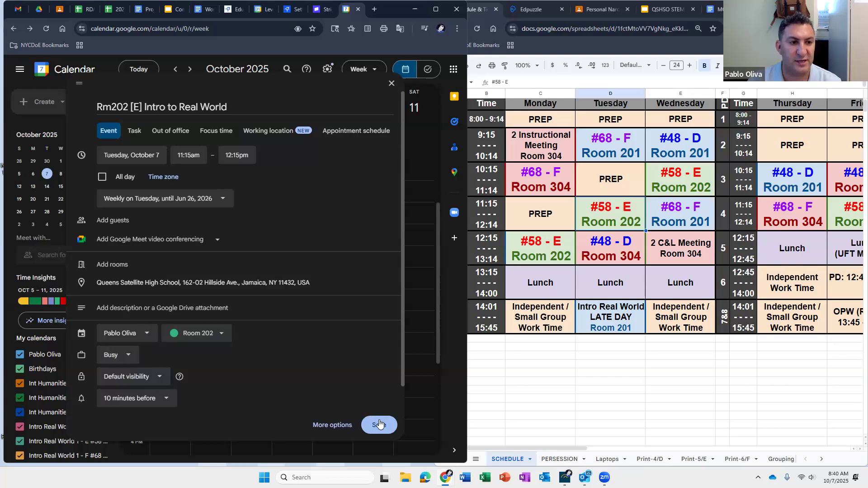
- Check the available class calendars for the Rm202 [E] event without switching, and save the event
click(118, 335)
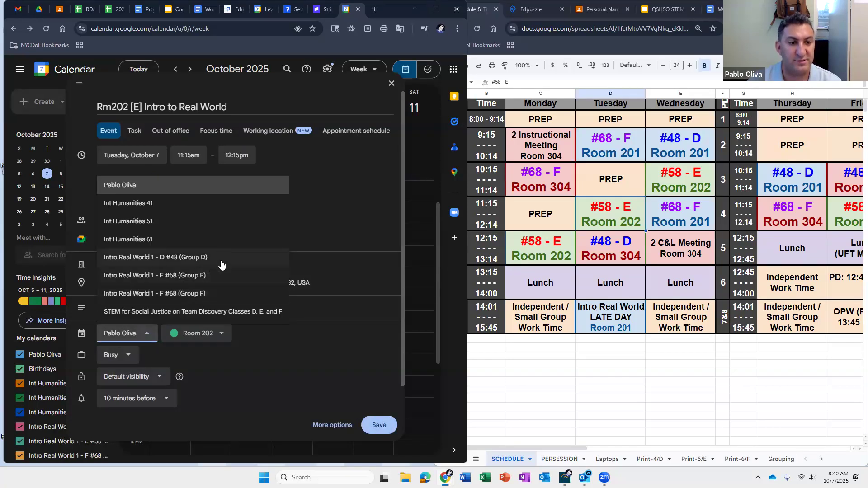
click(362, 369)
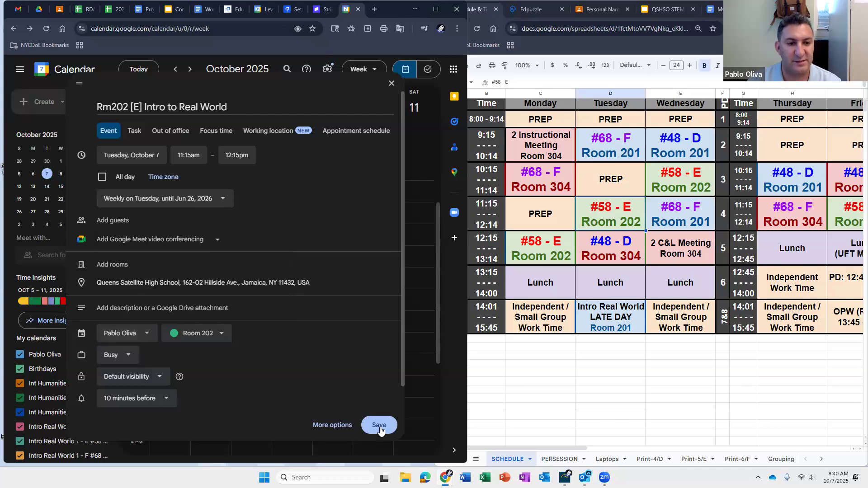
click(136, 333)
click(322, 389)
click(391, 430)
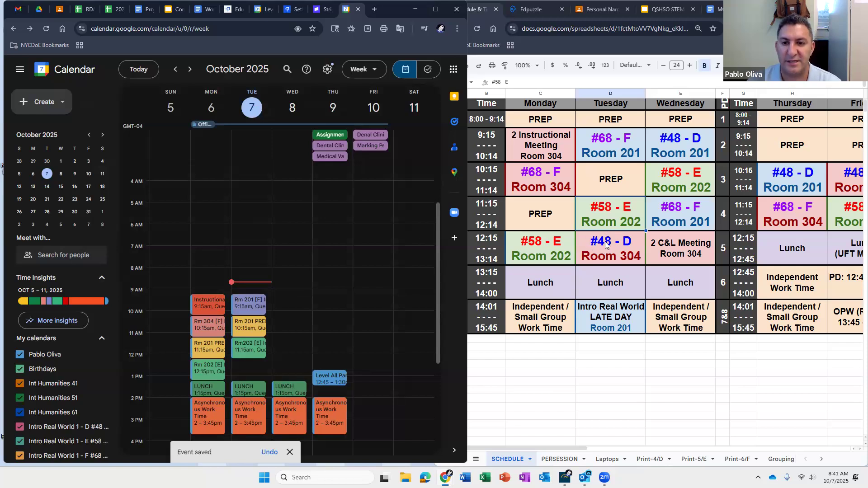
- Create an event on Tuesday, October 7, titled "Rm 304 [D] Intro to Real World" for the schedule's fifth-period #48 - D class
click(241, 364)
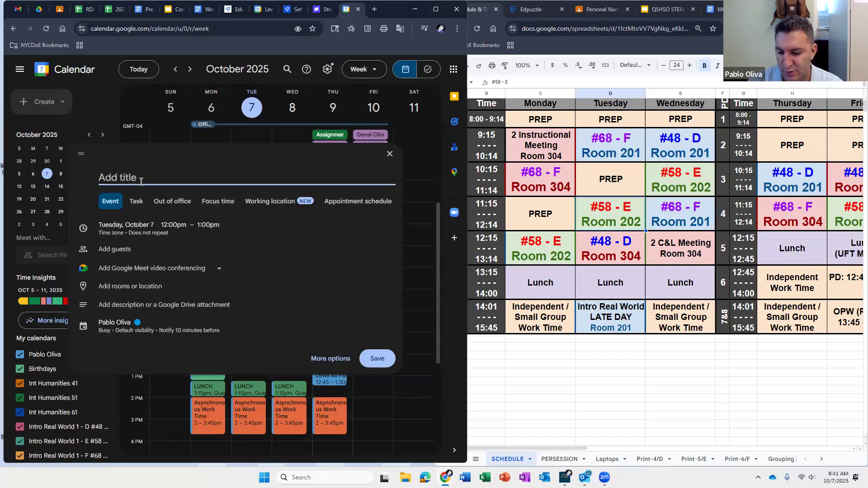
text(Rm 304)
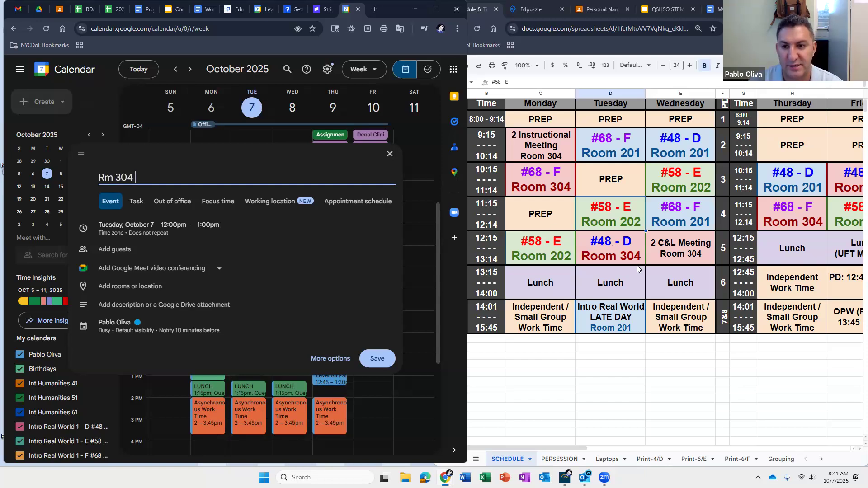
click(618, 247)
double_click(602, 249)
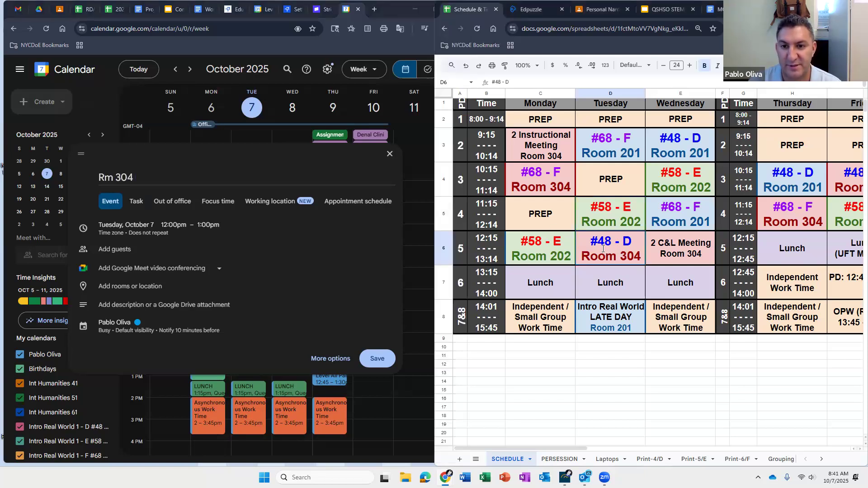
drag(583, 239, 644, 255)
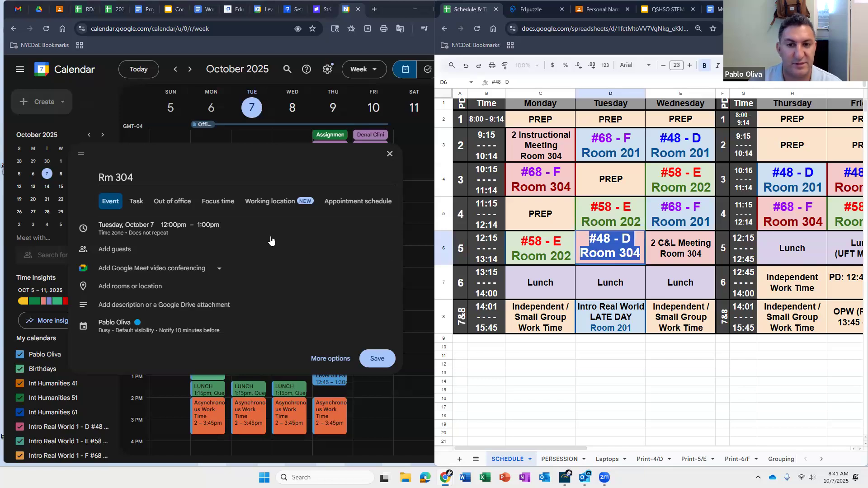
click(149, 176)
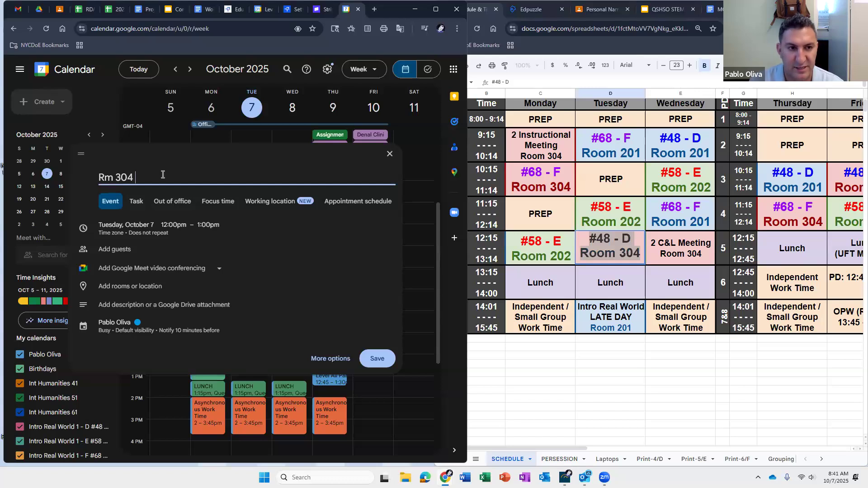
text([D])
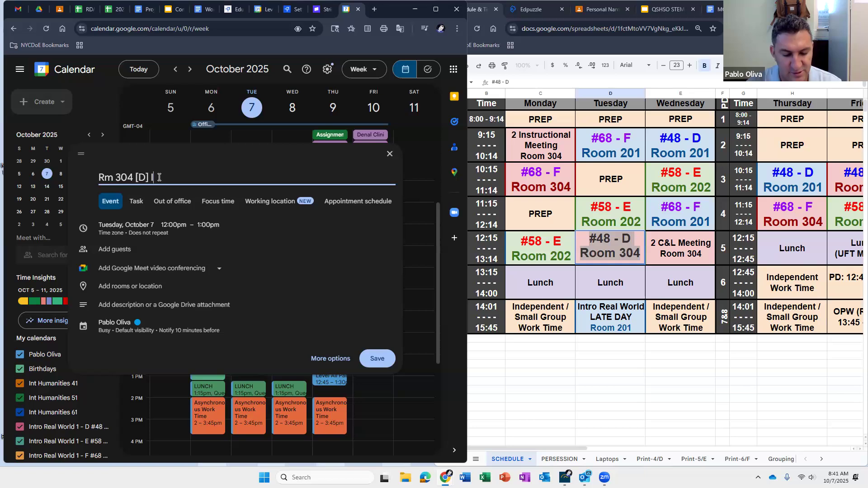
text( Intro to Real World)
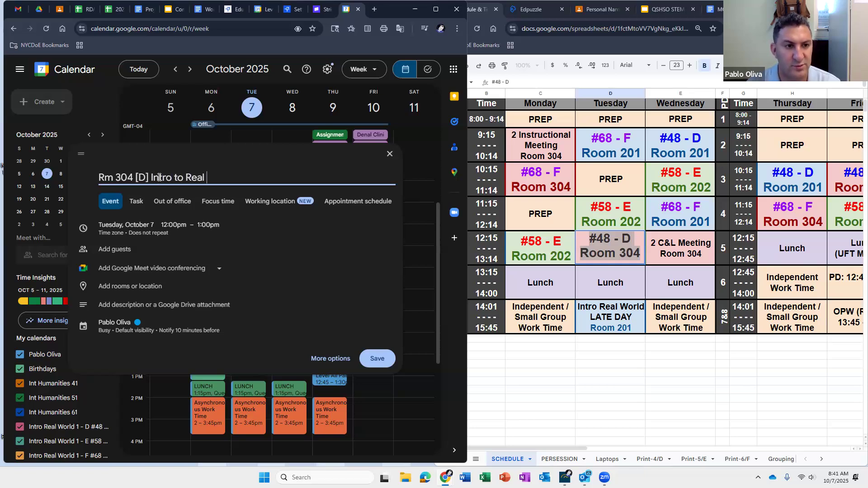
- Set the Rm 304 [D] event to 12:15pm–1:15pm and make it repeat weekly on Tuesday
click(213, 240)
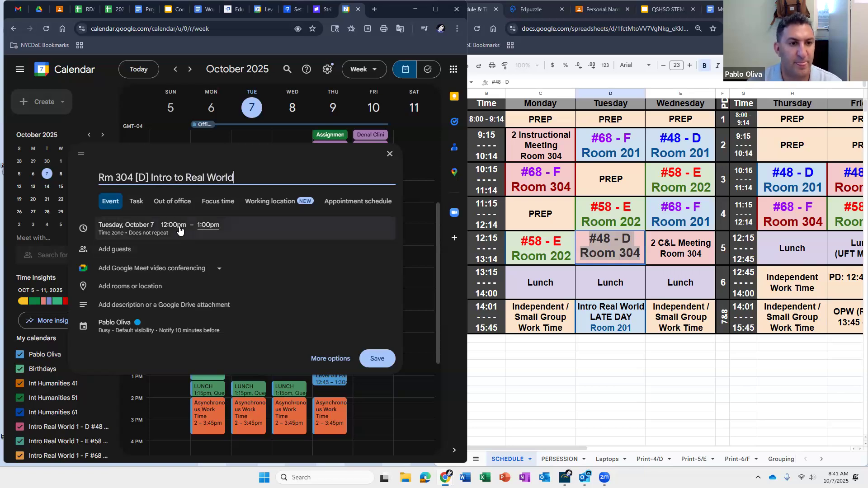
click(179, 226)
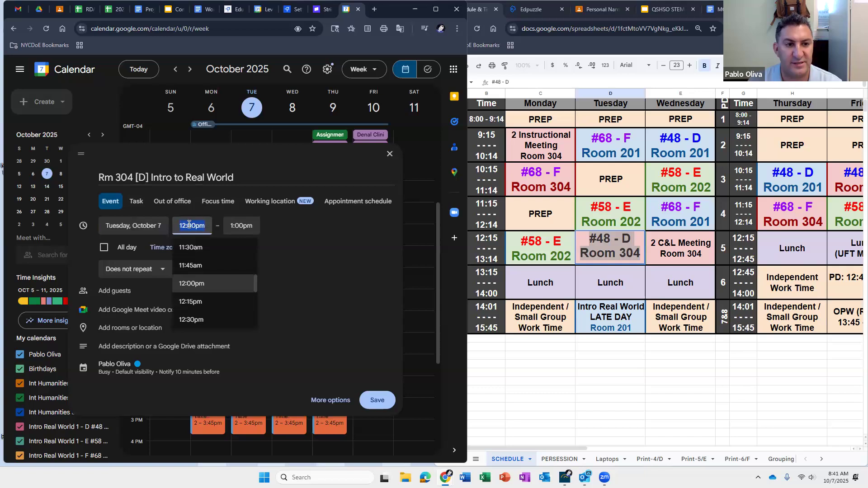
click(199, 302)
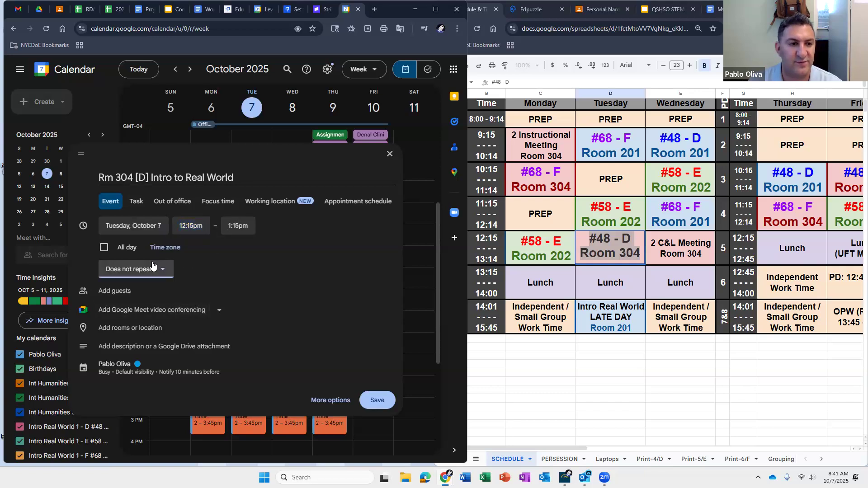
click(140, 269)
click(153, 327)
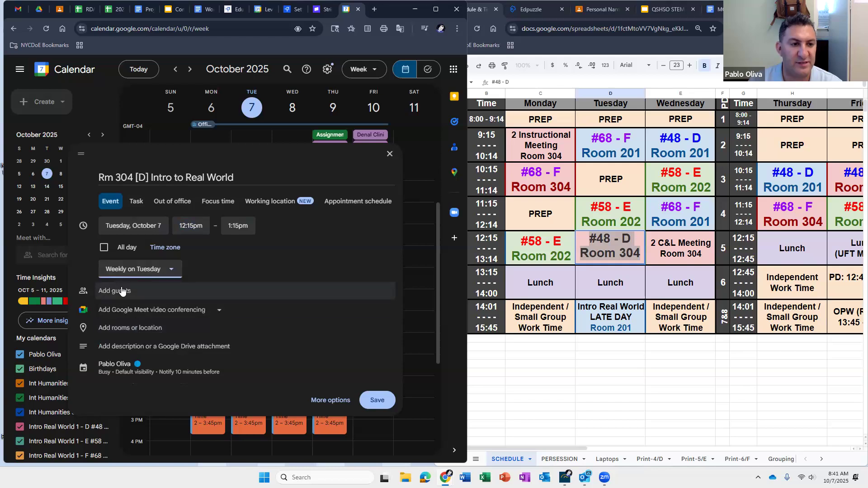
- Customize the Rm 304 [D] event's weekly recurrence to end on Jun 26, 2026
click(149, 270)
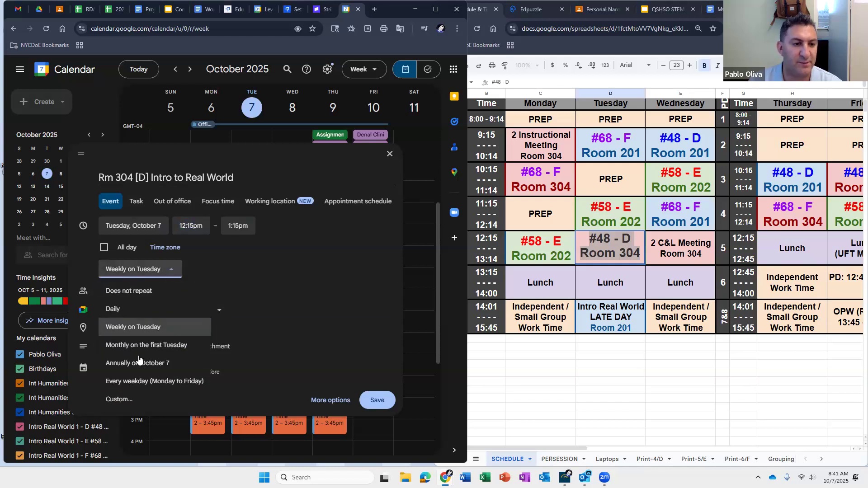
click(128, 401)
click(244, 299)
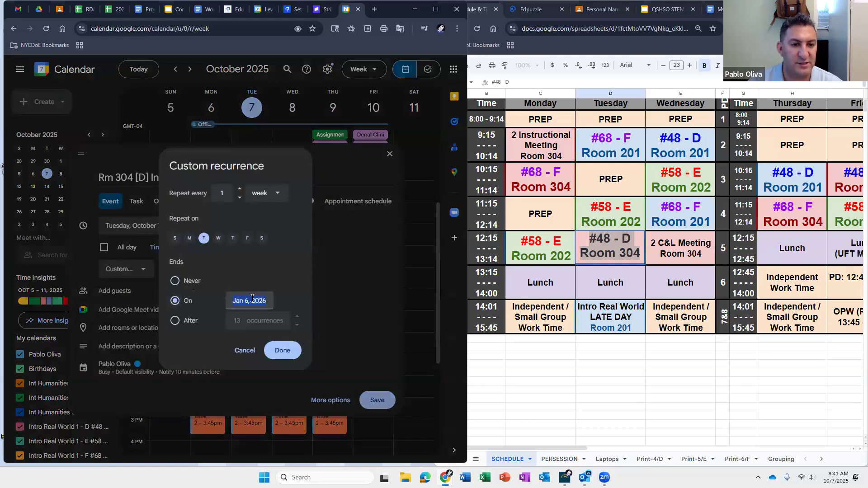
click(341, 323)
click(340, 324)
click(340, 323)
click(340, 324)
click(338, 324)
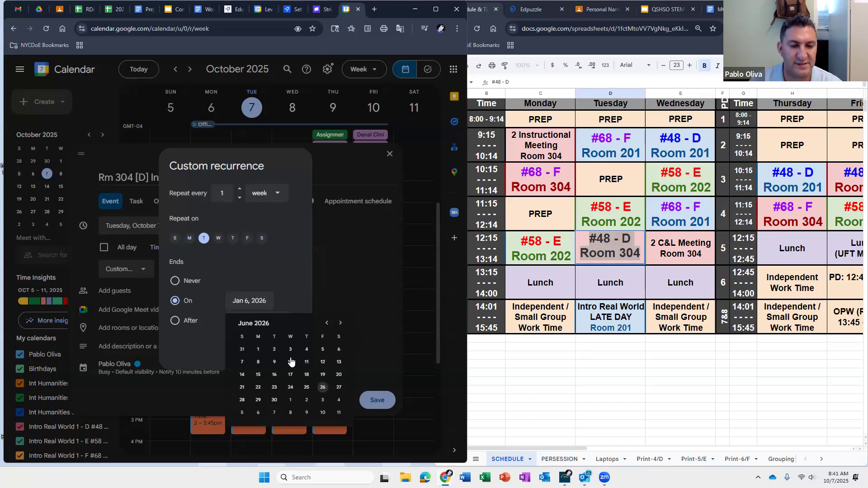
click(283, 351)
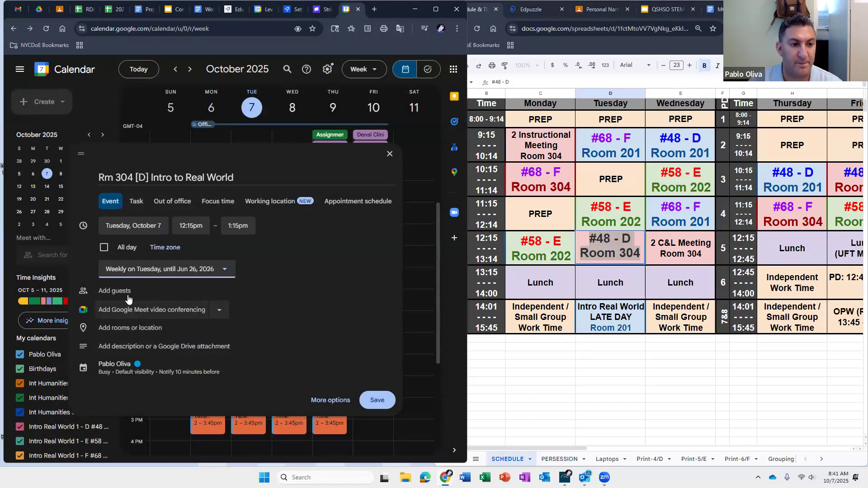
- Set the Rm 304 [D] event's location to Queens Satellite High School, leaving it without a video conference
click(196, 311)
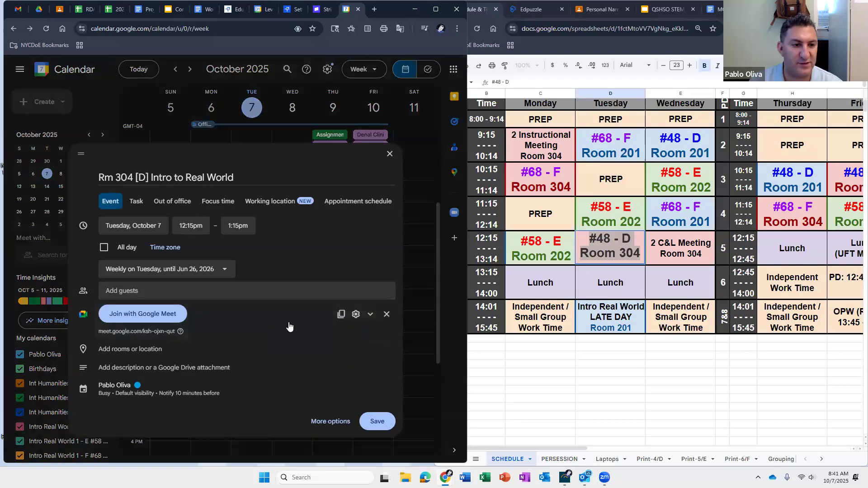
click(387, 314)
click(131, 328)
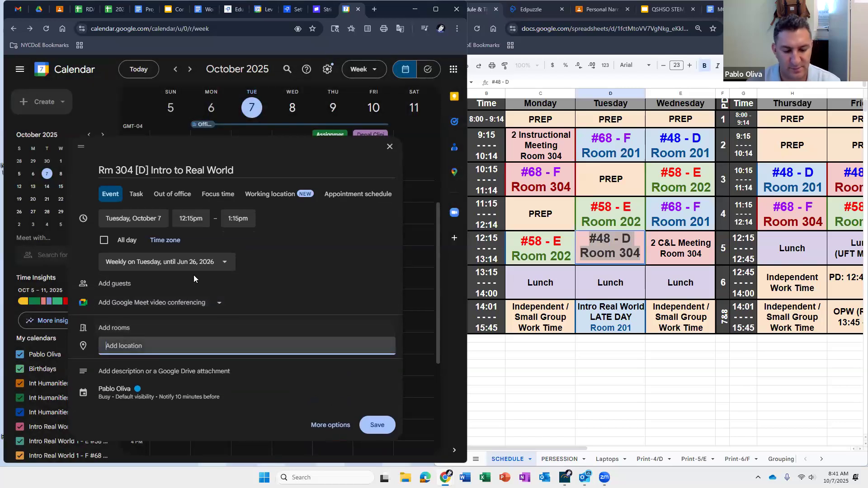
text(Queens sat)
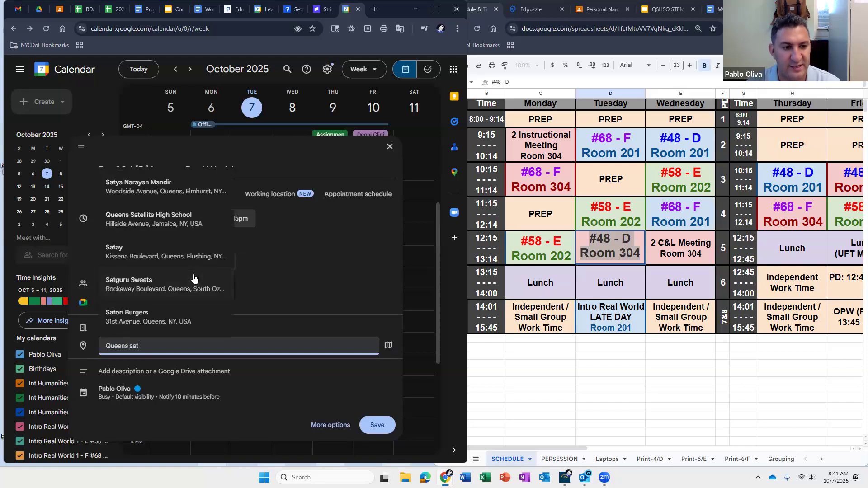
text(elil)
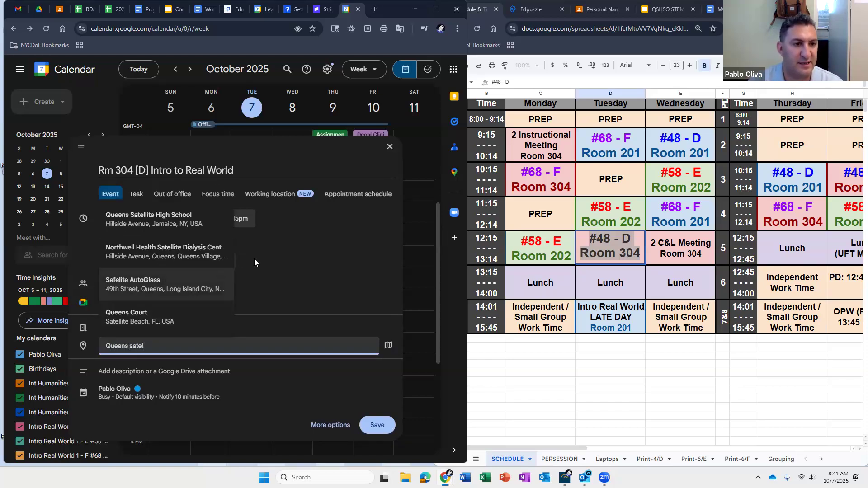
click(195, 221)
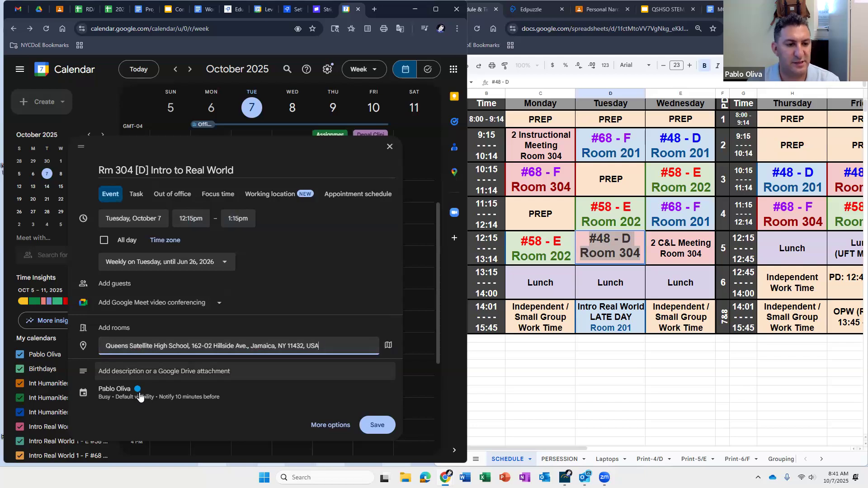
- Assign the Room 304 color label to the Rm 304 [D] event and save it
click(111, 391)
click(189, 312)
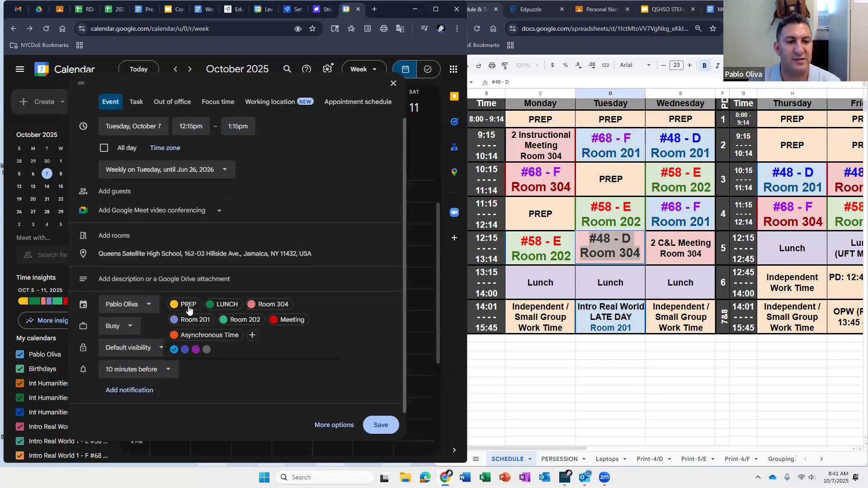
click(274, 305)
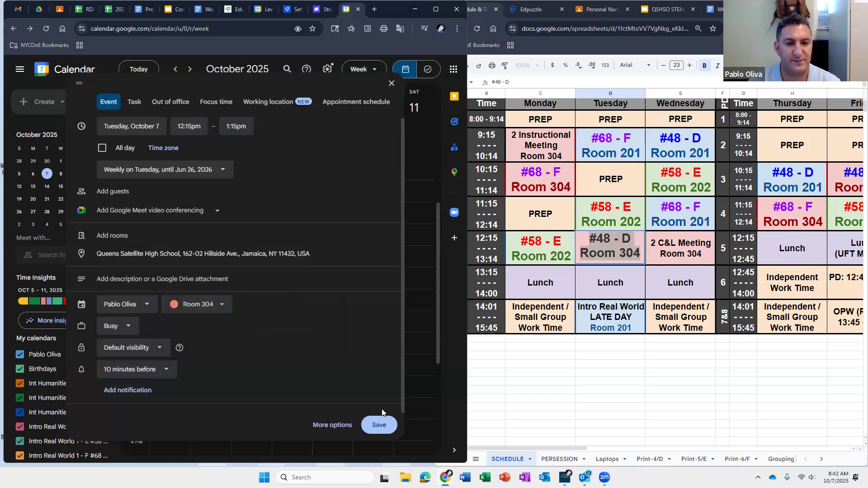
click(386, 425)
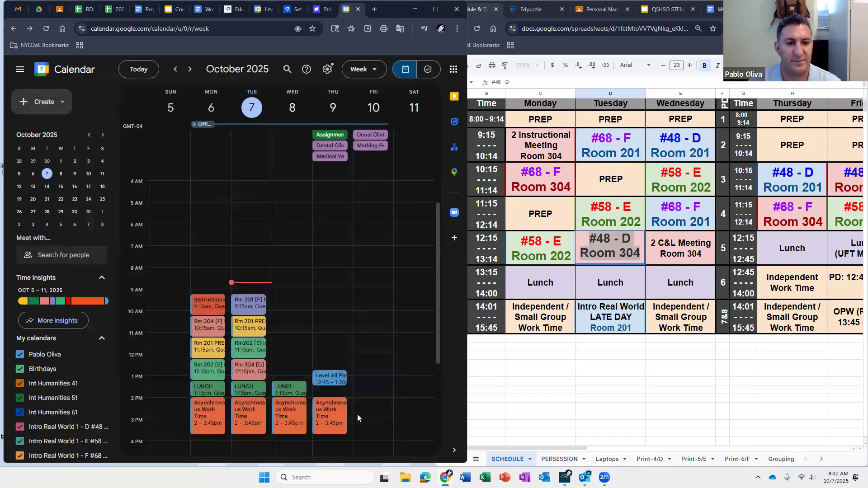
- Delete all occurrences of the recurring LUNCH event
click(206, 388)
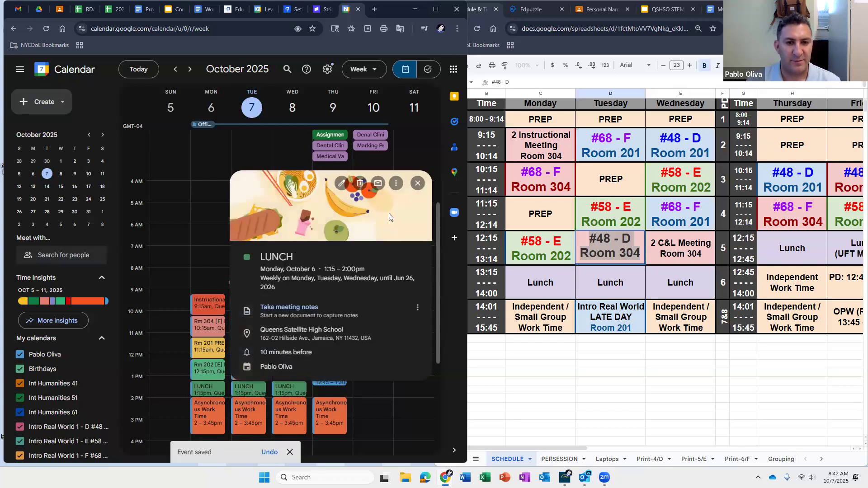
click(360, 184)
click(190, 274)
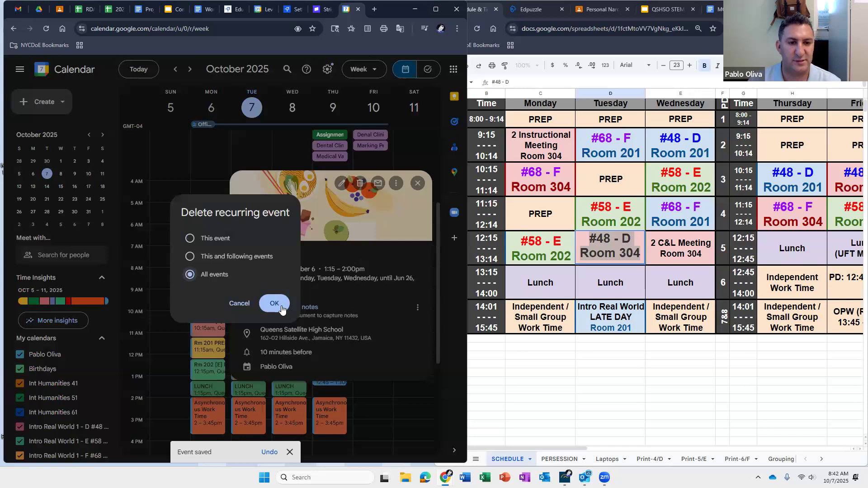
click(273, 303)
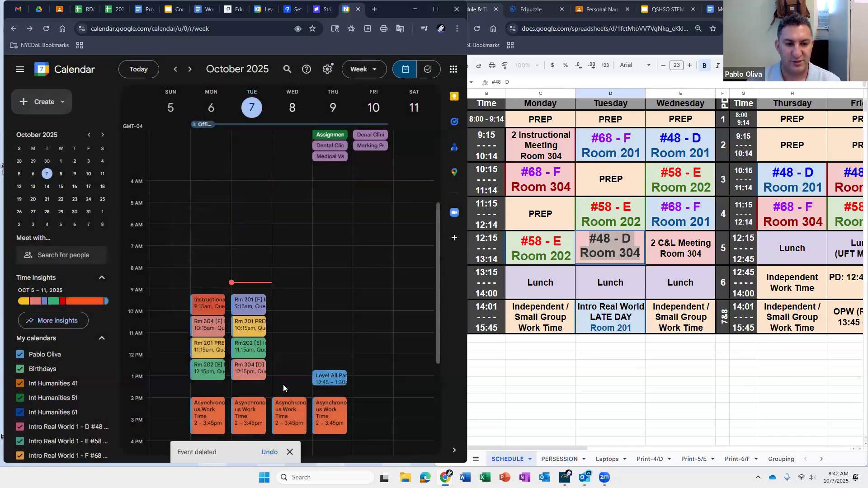
- Create a LUNCH event on Monday, October 6 from 1:15pm to 2:00pm, matching the Lunch cells in the schedule spreadsheet
drag(657, 281, 529, 271)
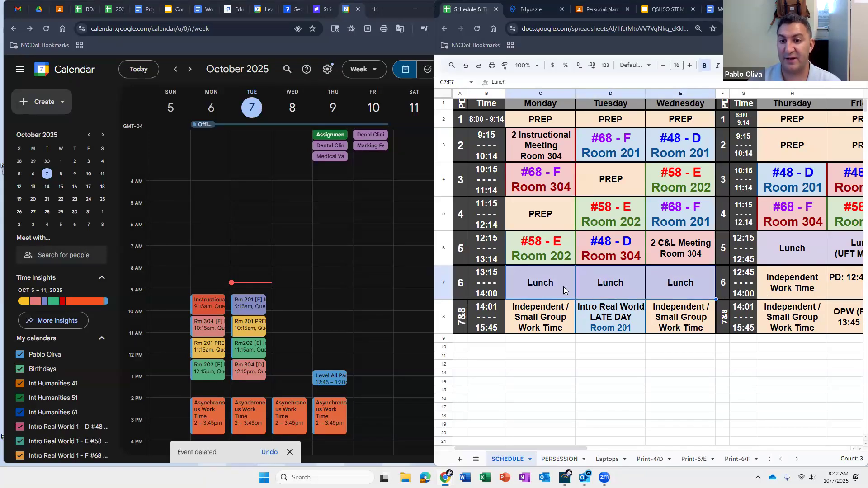
click(203, 386)
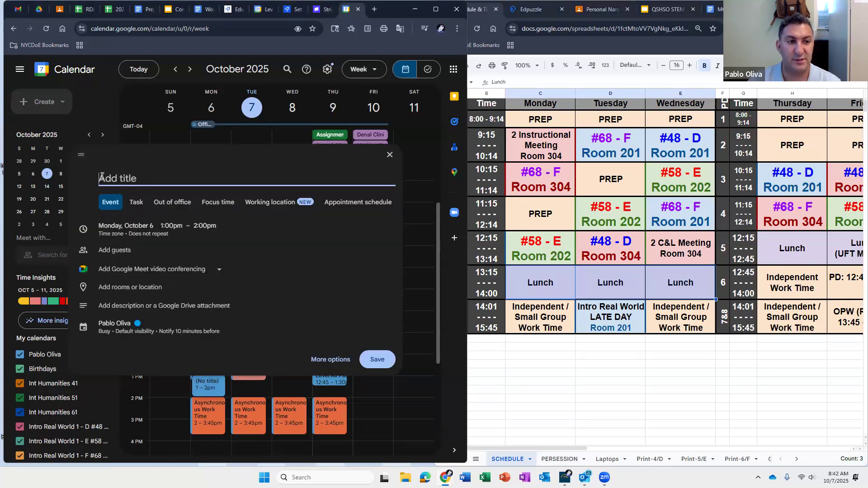
text(LUNCH)
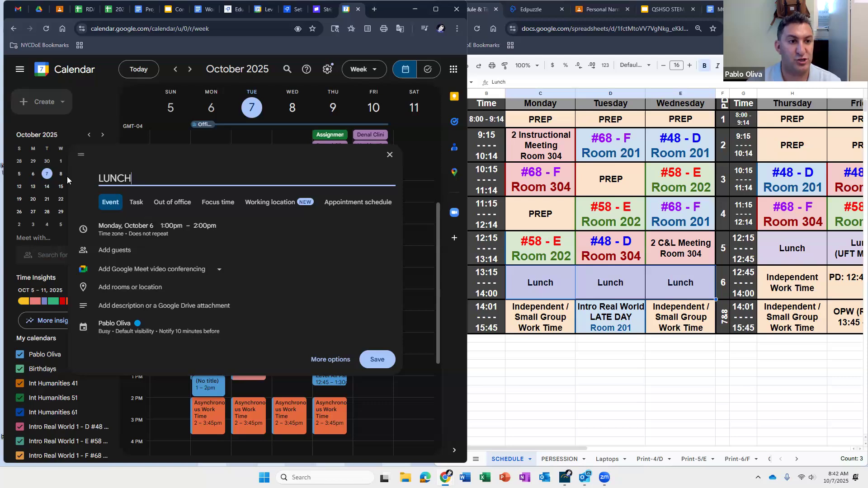
click(173, 230)
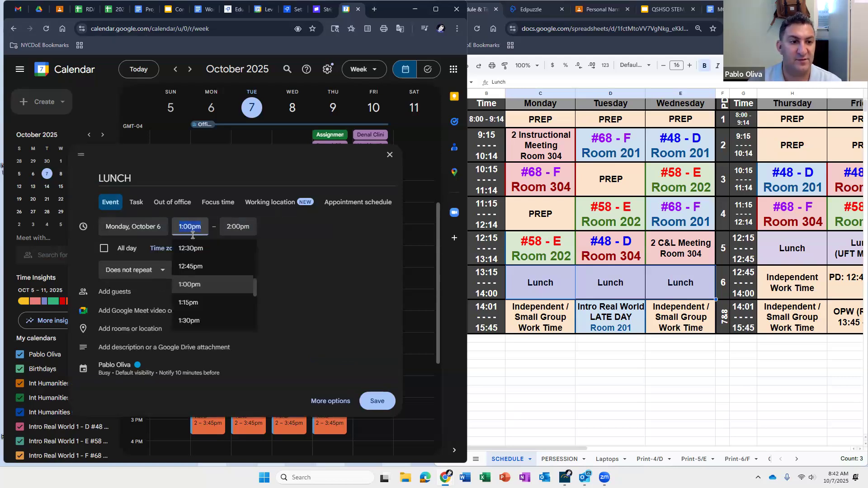
click(207, 304)
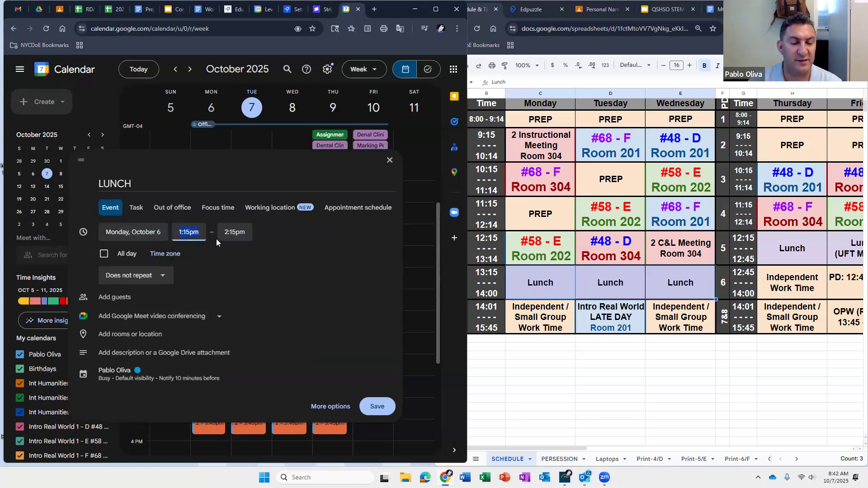
click(242, 231)
click(241, 272)
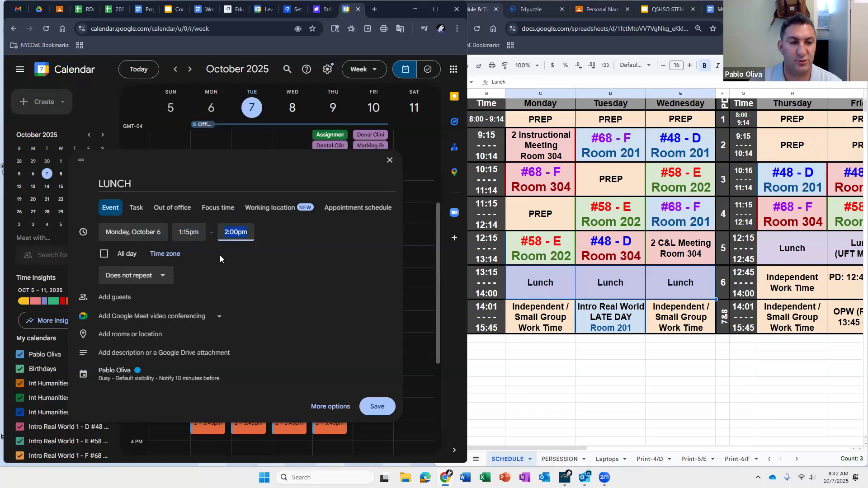
- Give the LUNCH event a custom weekly recurrence on Monday, Tuesday and Wednesday
click(130, 275)
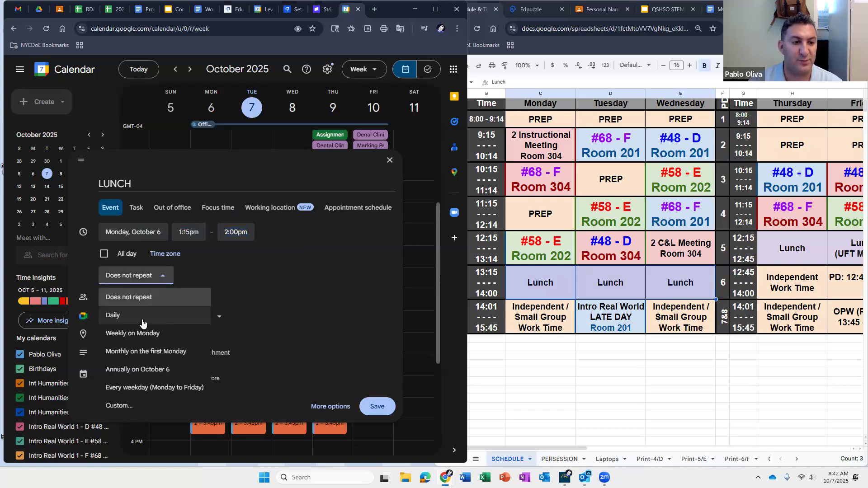
click(132, 405)
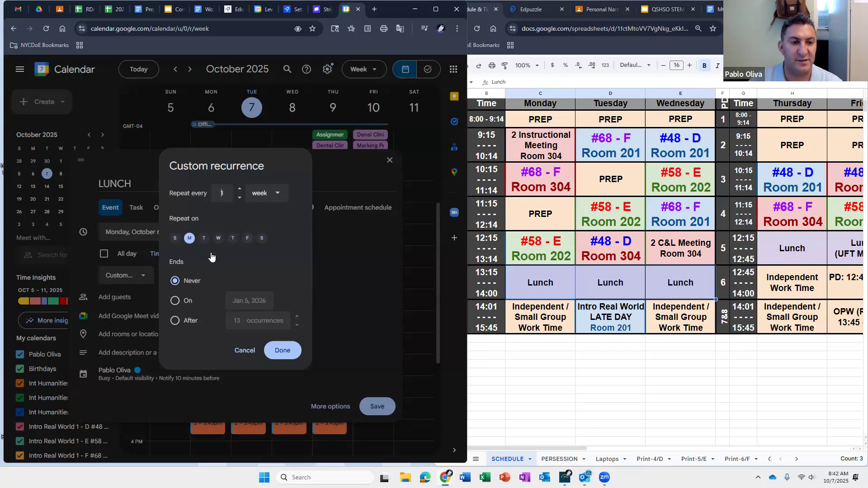
click(204, 239)
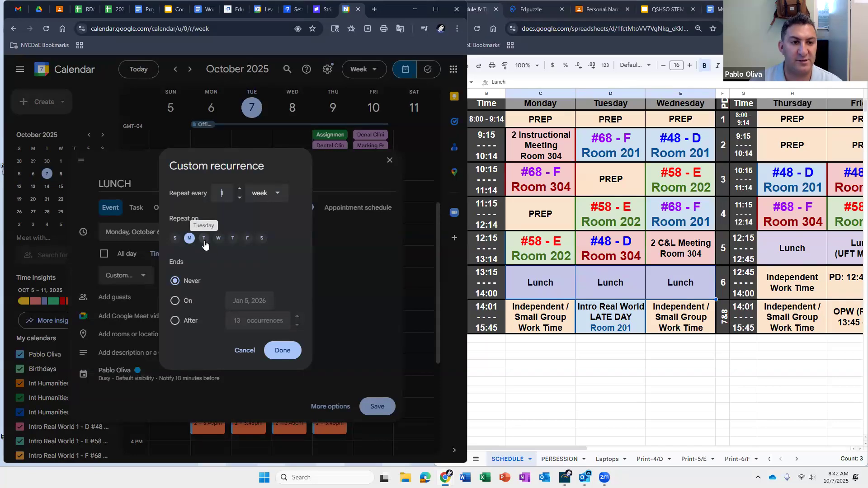
click(218, 239)
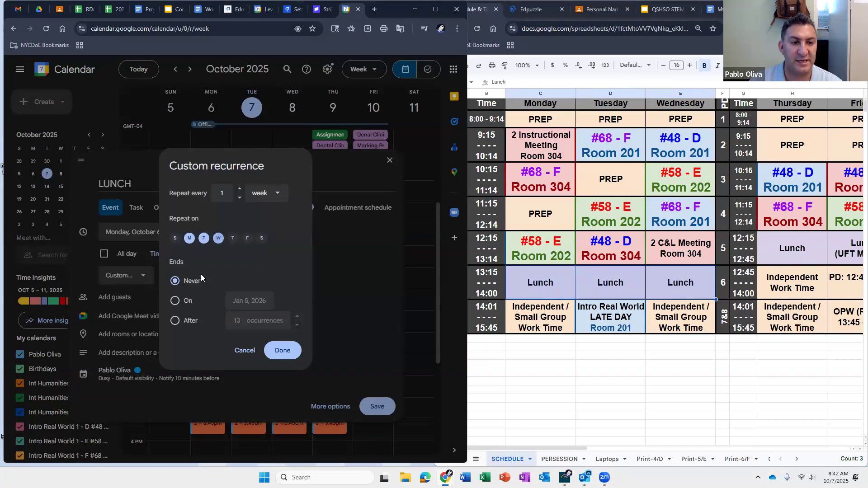
- Set the LUNCH event's recurrence to end on Jun 26, 2026 and apply it
click(174, 302)
click(244, 299)
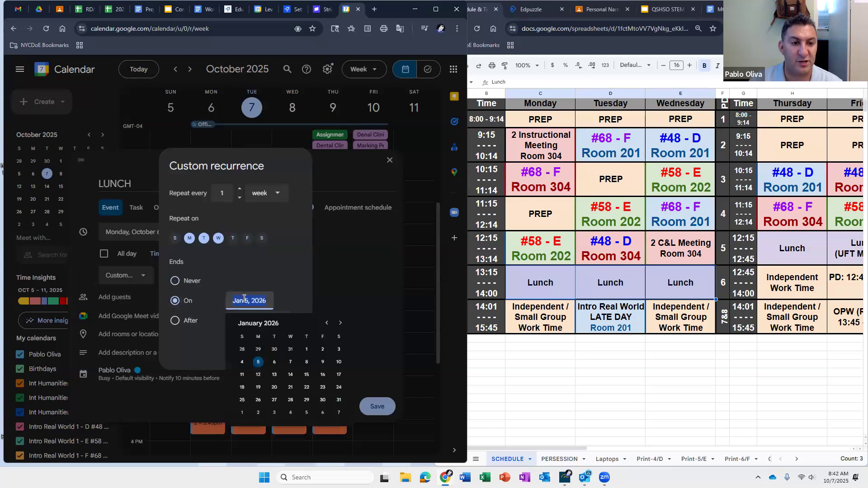
click(338, 324)
click(339, 325)
click(340, 325)
click(340, 326)
click(340, 326)
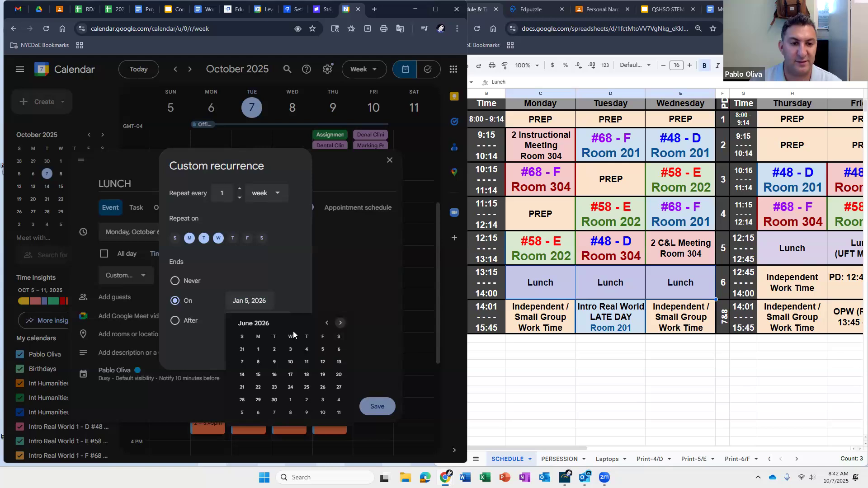
click(323, 387)
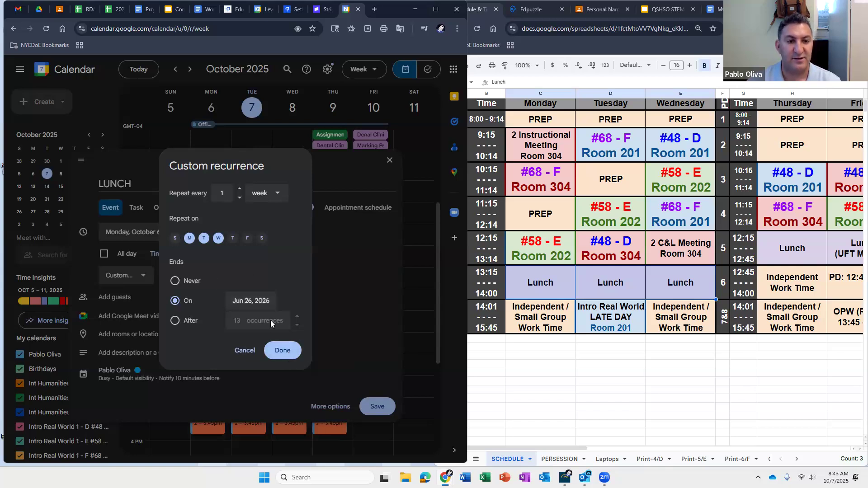
click(282, 351)
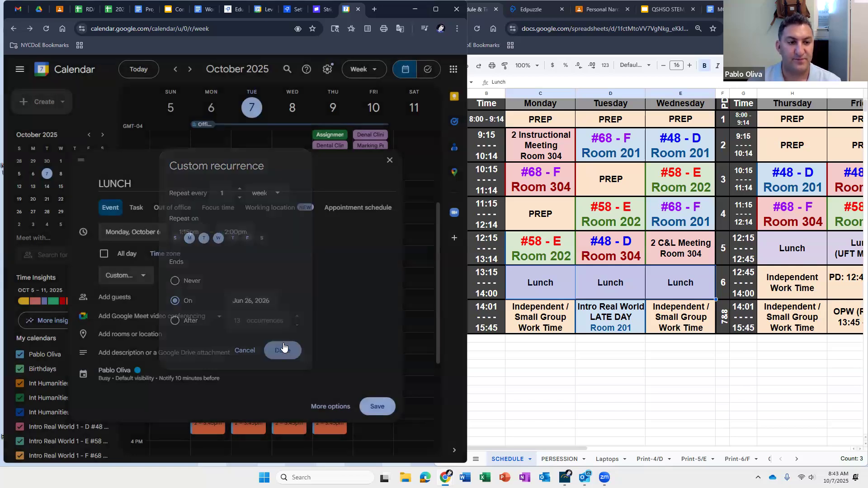
- Assign the LUNCH color label to the LUNCH event
click(140, 372)
click(185, 310)
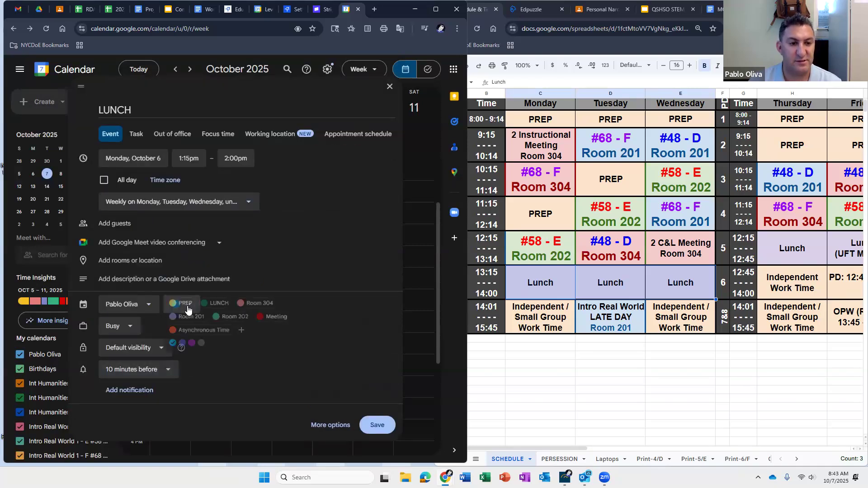
click(229, 306)
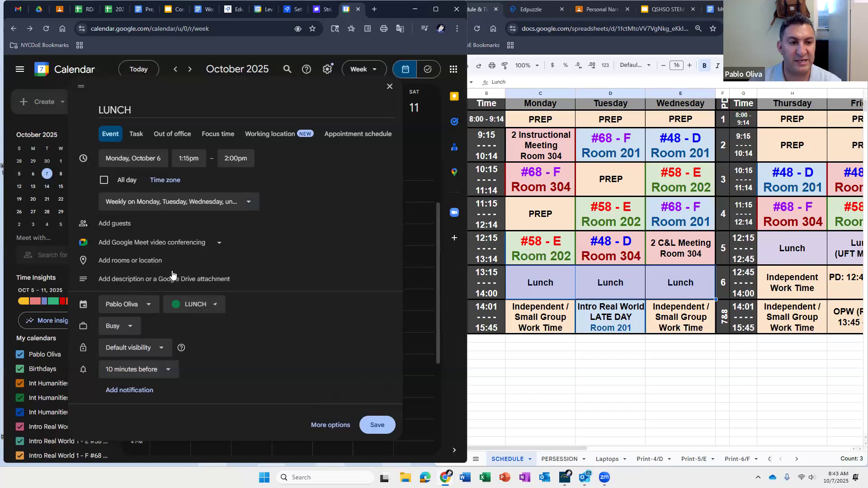
- Set the LUNCH event's location to Queens Satellite High School and save the event
click(136, 267)
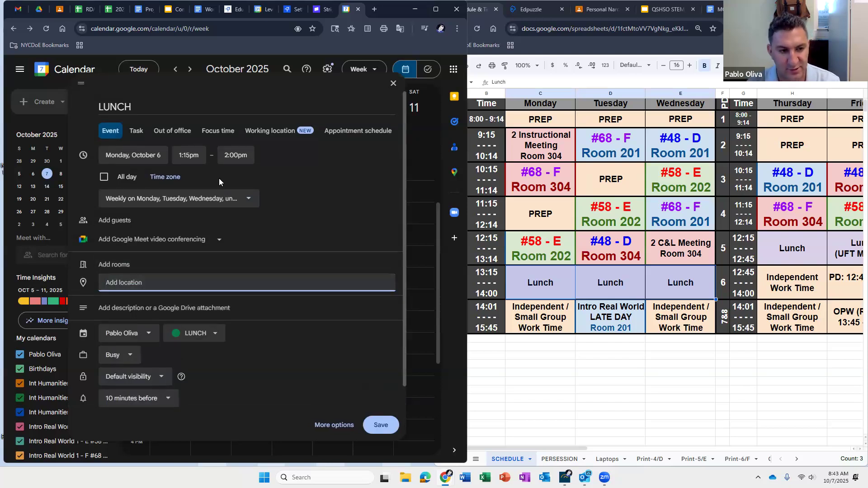
text(Que)
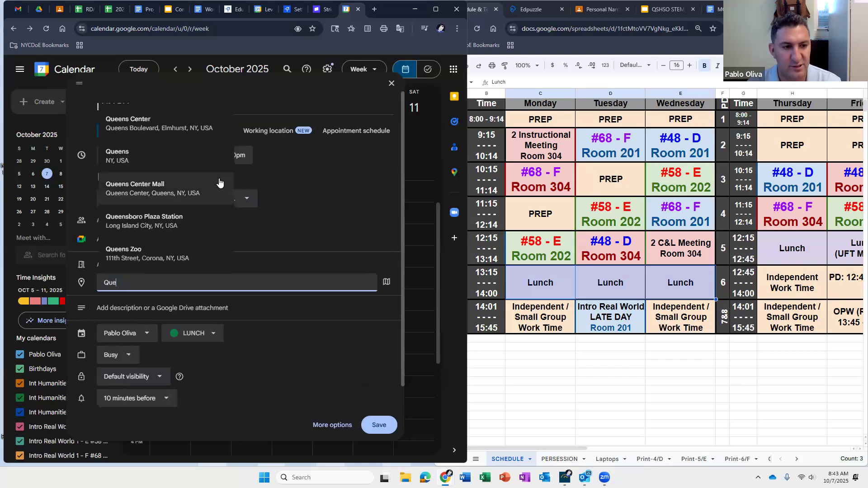
text(ens sa)
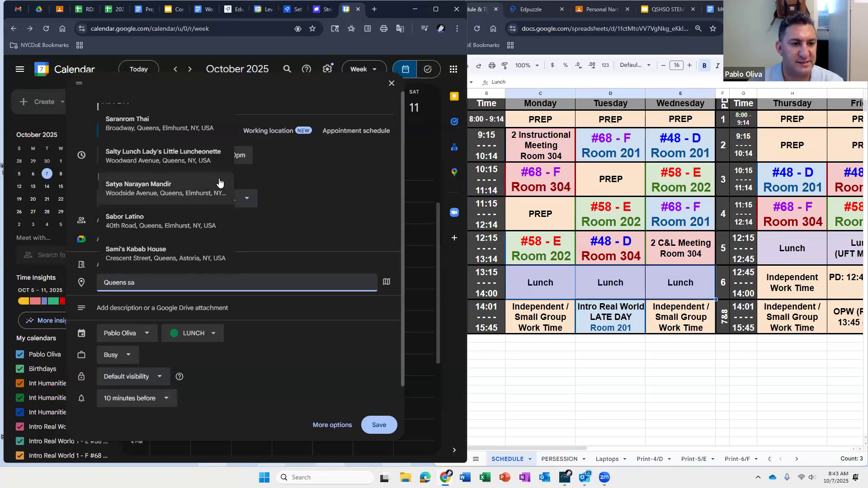
text(te)
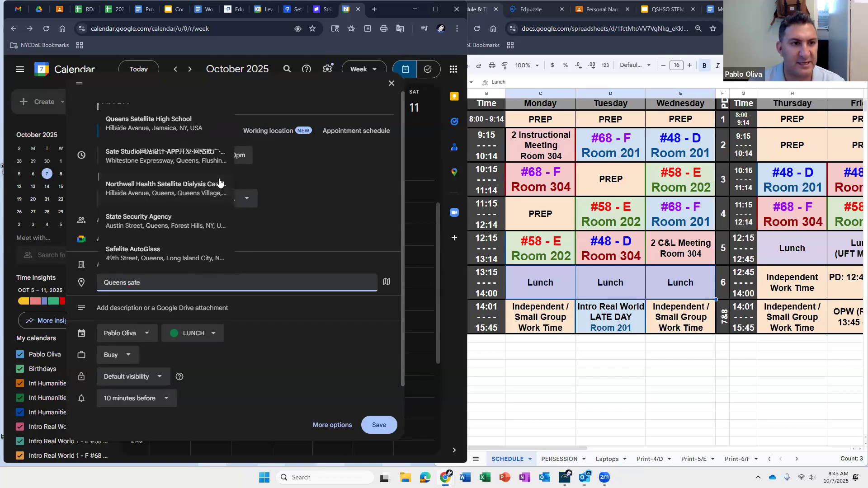
click(187, 123)
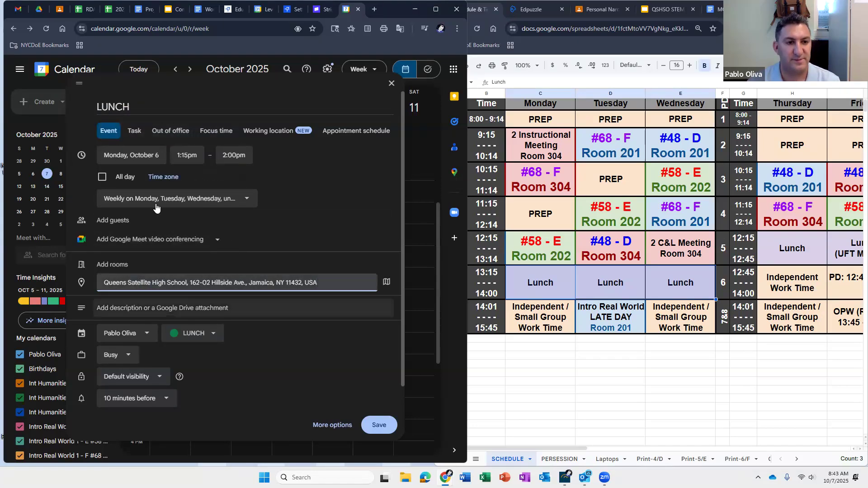
click(381, 429)
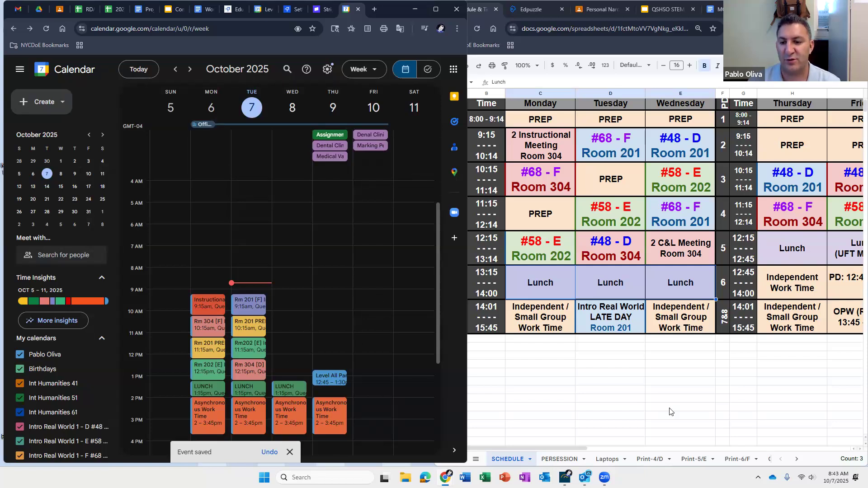
drag(552, 450, 633, 340)
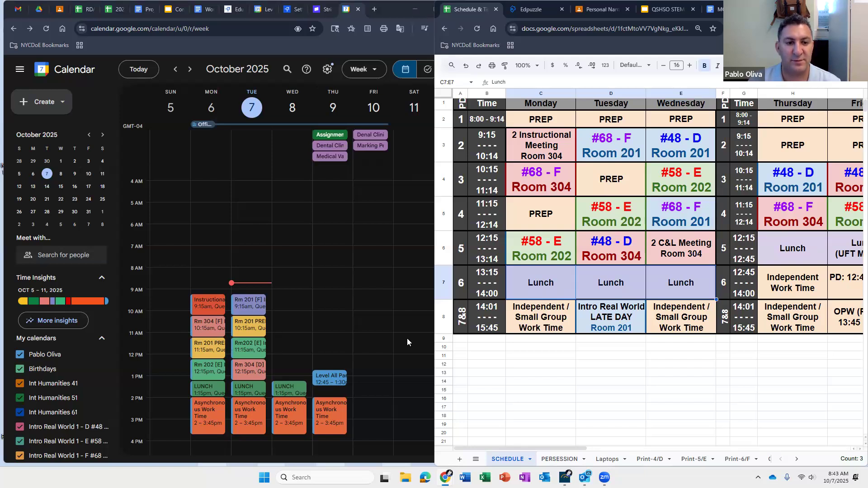
scroll(356, 335, down, 2)
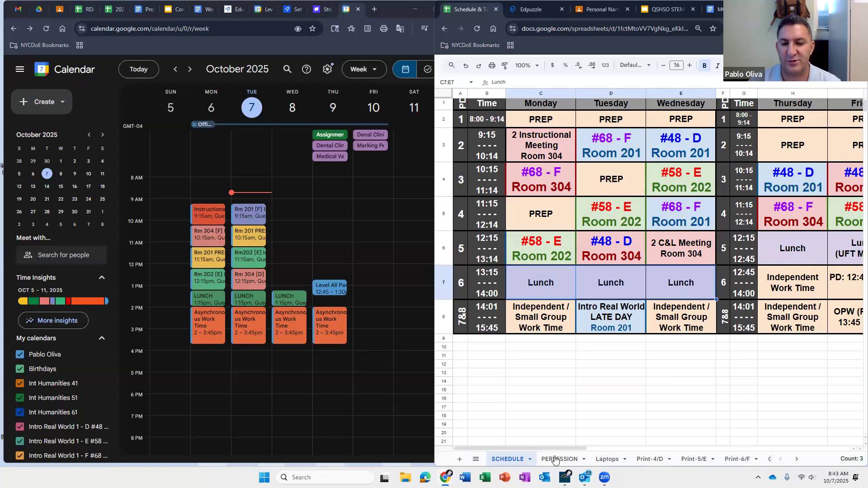
drag(554, 447, 500, 460)
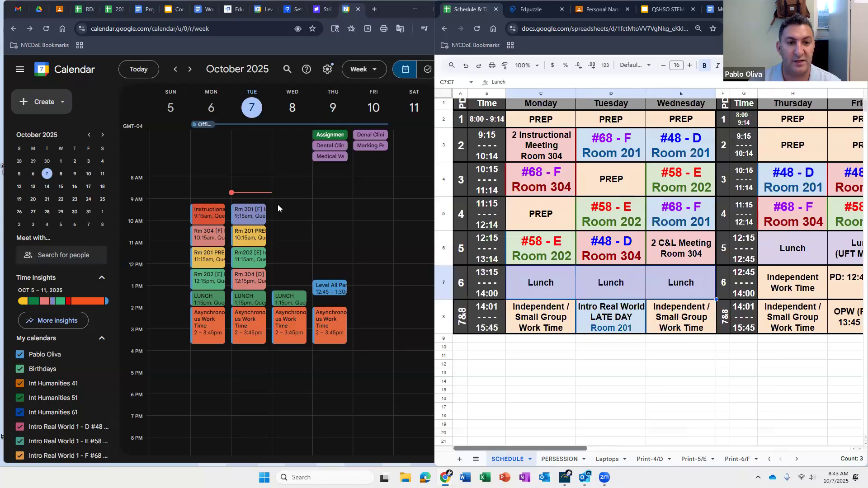
click(286, 217)
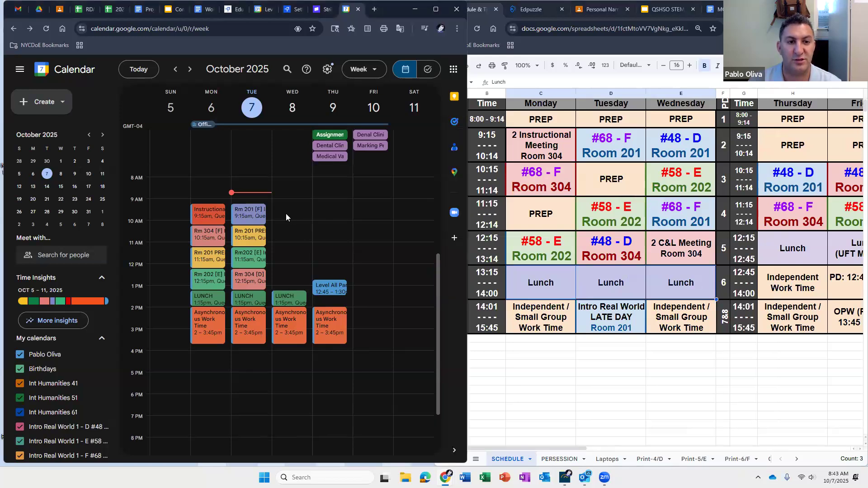
key(Escape)
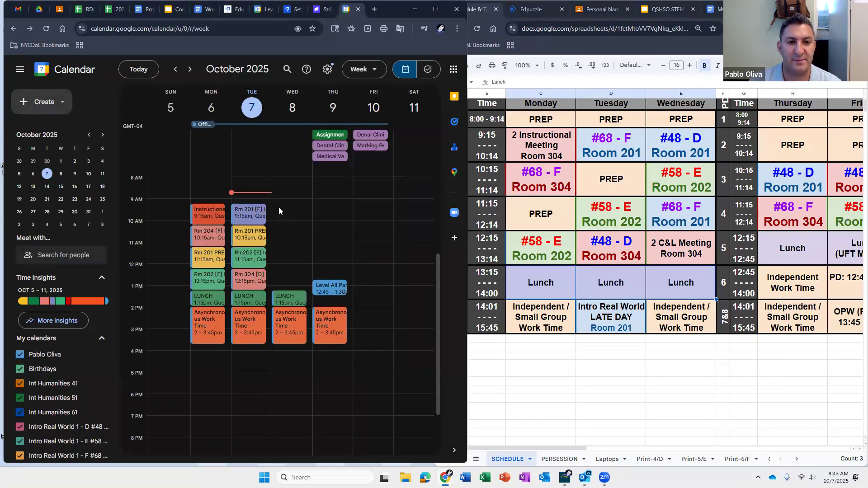
- Start a new event on Wednesday, October 8 titled "Rm201 [D] Introduction to Real World"
click(281, 216)
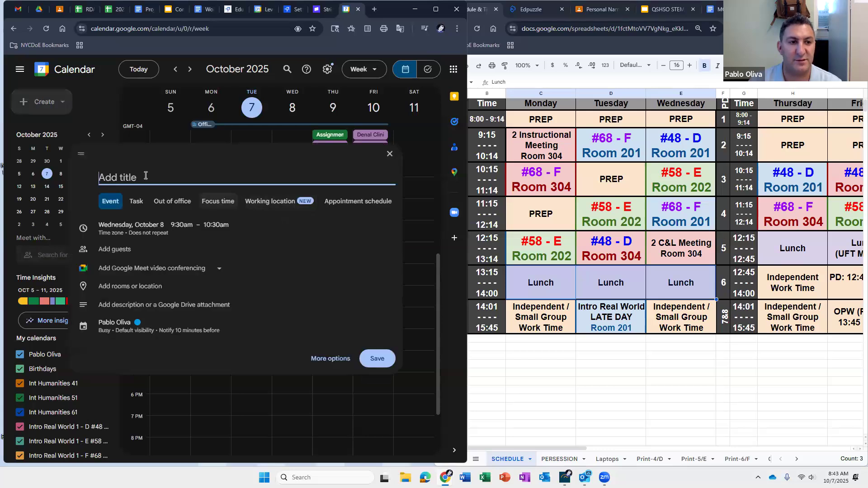
click(685, 141)
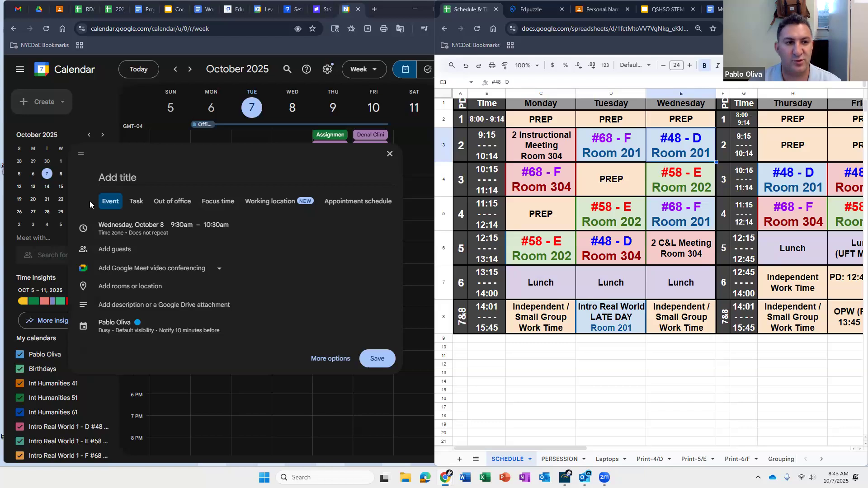
click(105, 174)
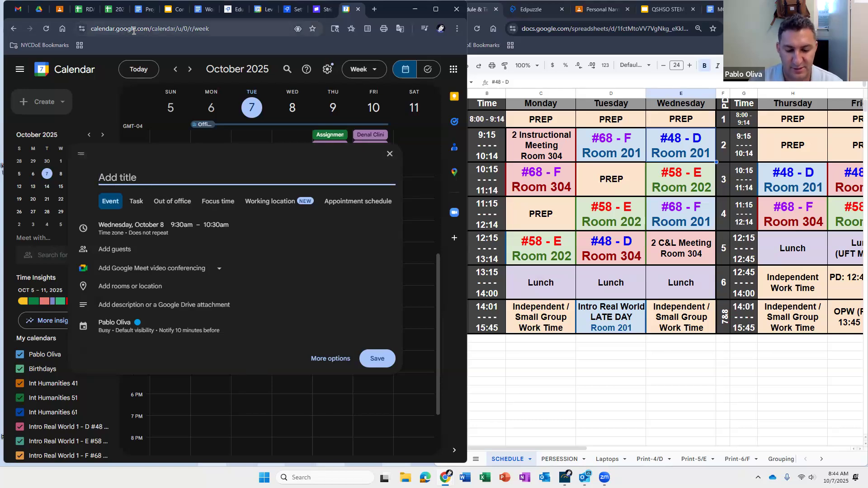
text(Rm201)
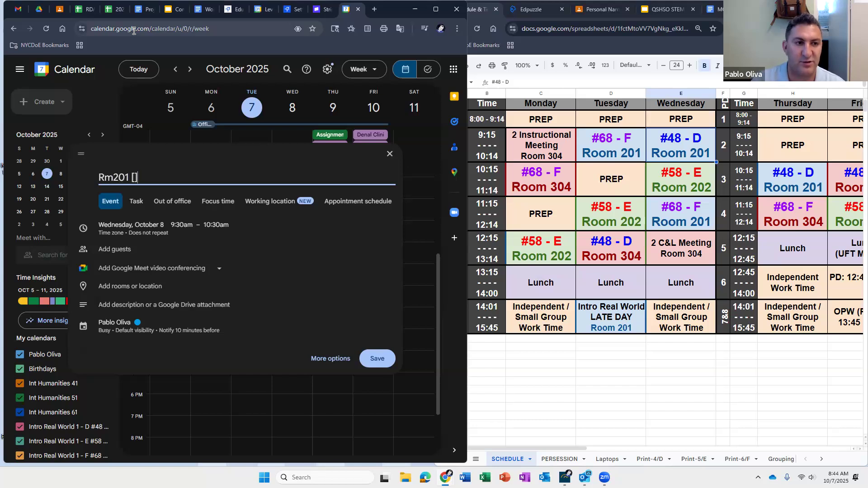
text( [)
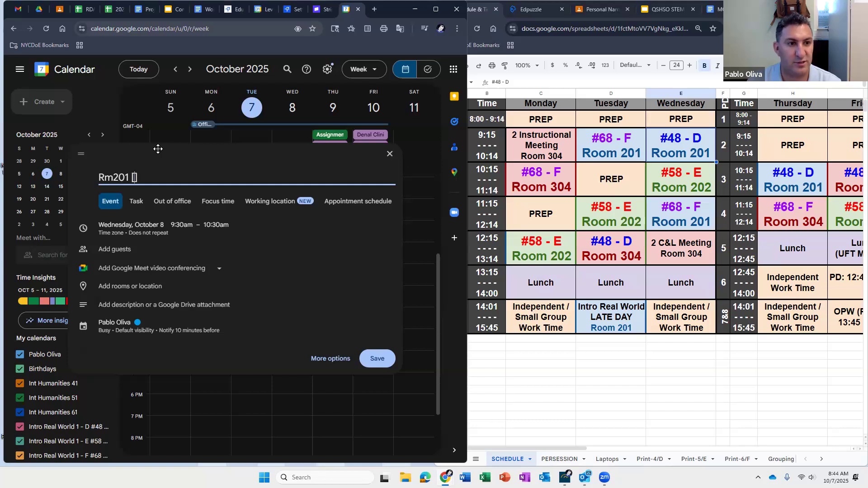
text(D] Int)
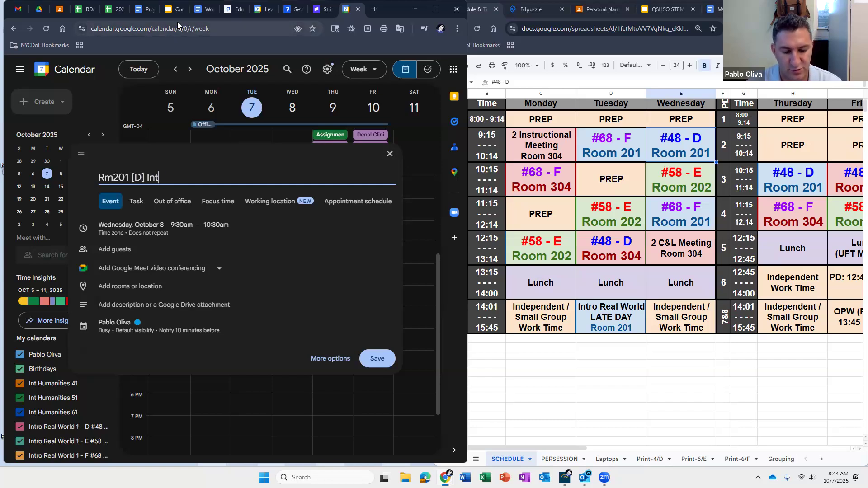
text(roduction)
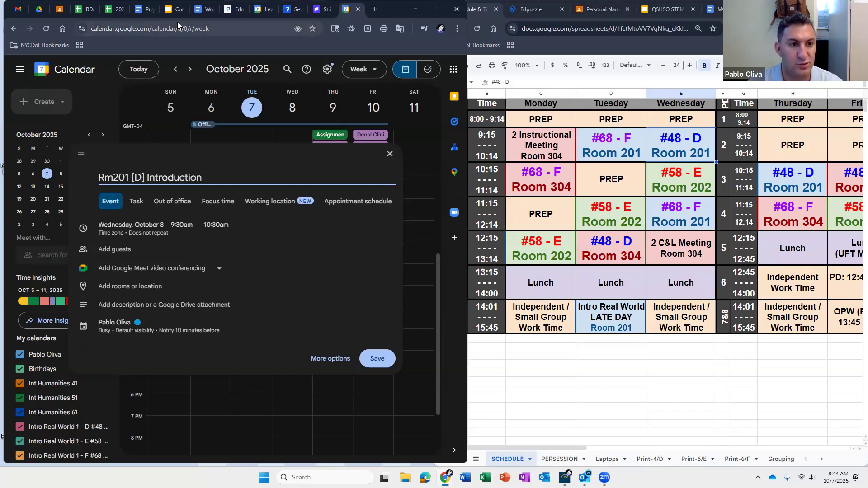
text( to REal World)
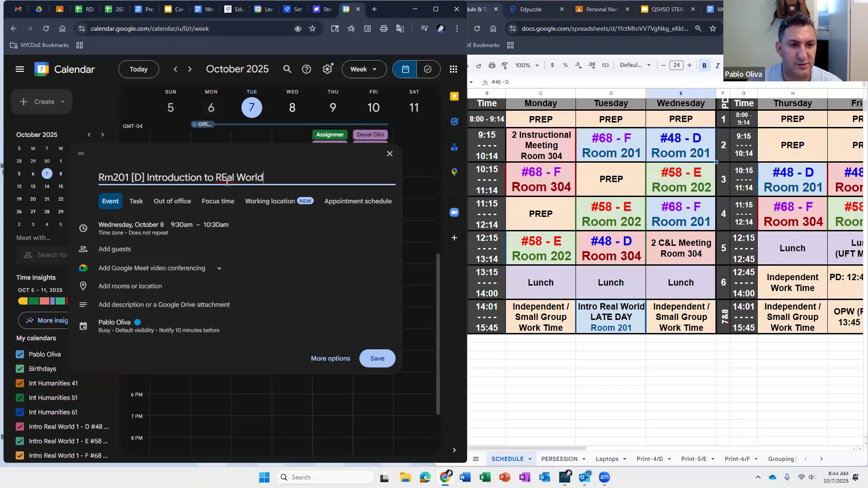
click(226, 179)
key(BackSpace)
text(e)
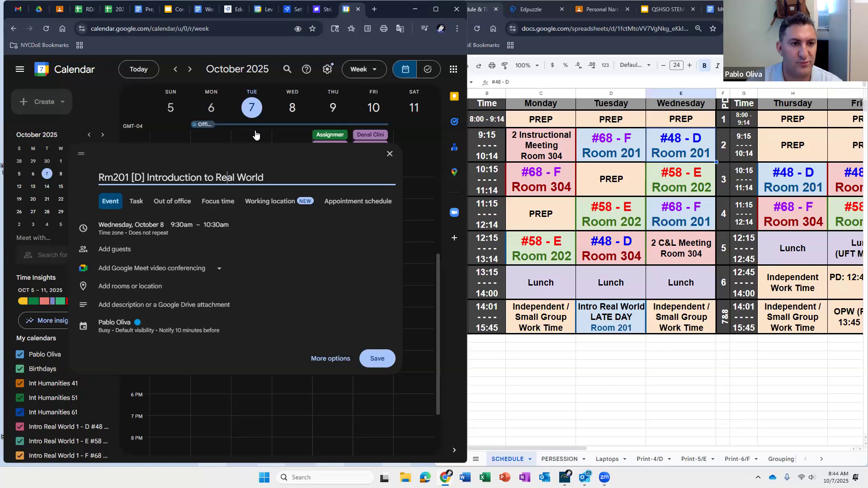
- Shorten the event's title to "Rm201 [D] Intro to Real World"
click(204, 178)
key(BackSpace)
key(BackSpace)
key(BackSpace)
key(BackSpace)
key(BackSpace)
key(BackSpace)
key(BackSpace)
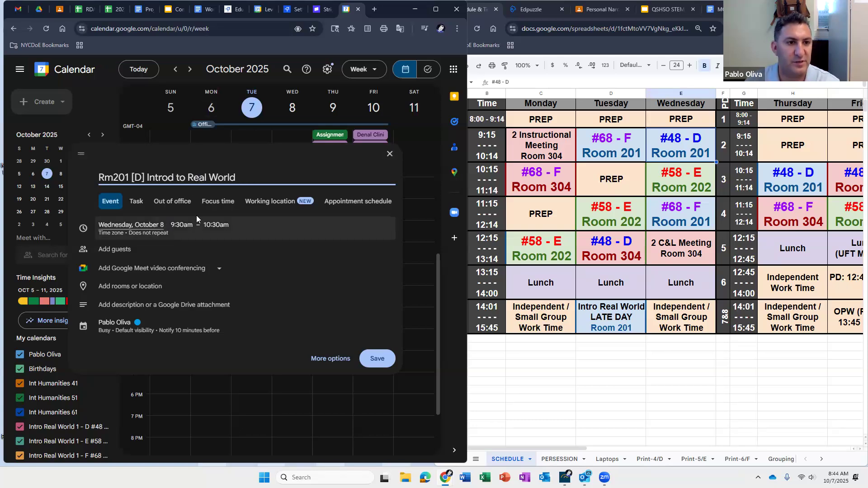
- Set the event's time to 9:15am–10:15am and repeat it weekly on Wednesday
click(182, 227)
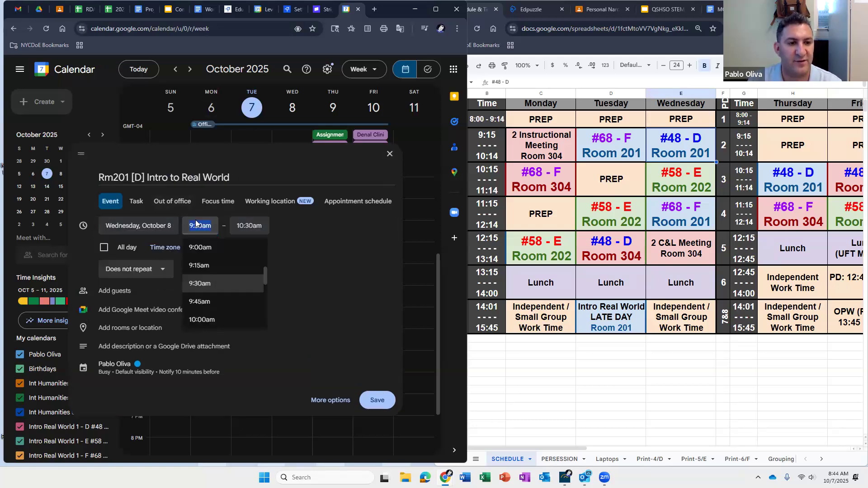
click(203, 266)
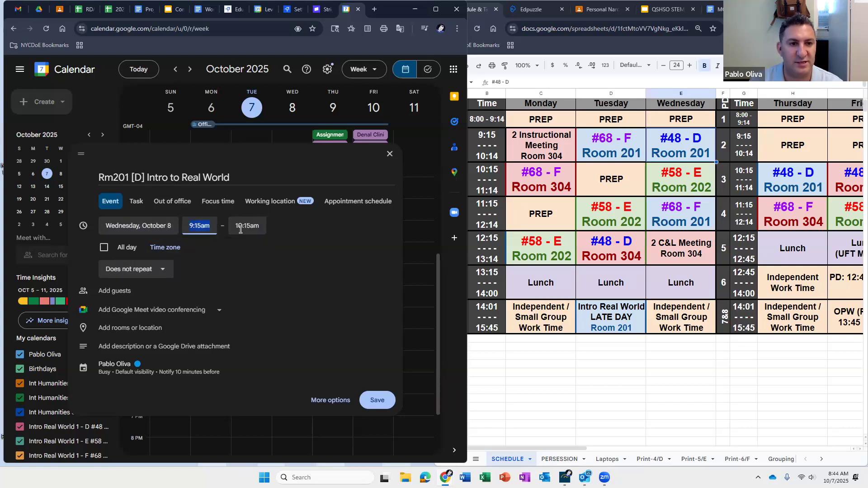
click(144, 271)
click(147, 332)
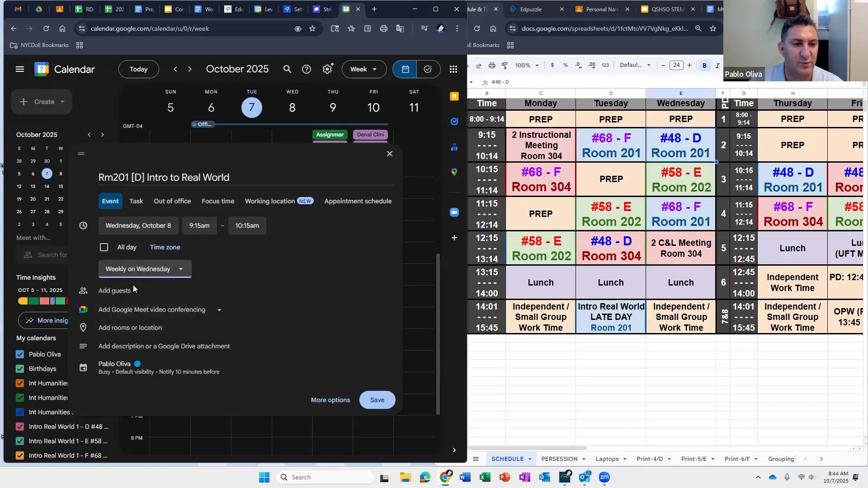
- Customize the Rm201 [D] event's weekly recurrence so that it ends on Jun 26, 2026
click(136, 270)
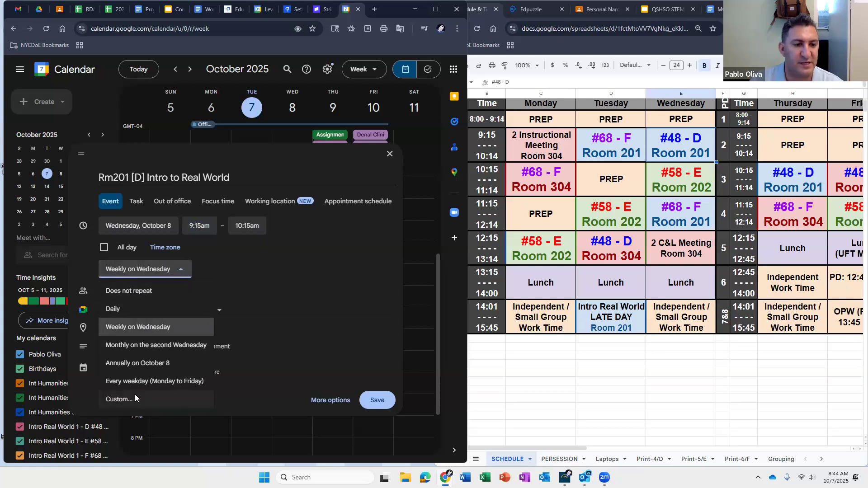
click(135, 399)
click(175, 301)
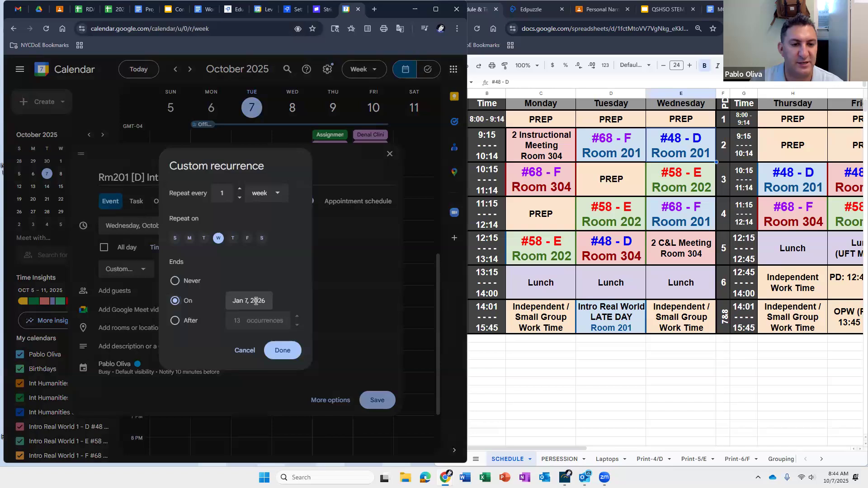
click(256, 301)
click(341, 323)
click(341, 323)
click(341, 323)
click(340, 323)
click(341, 323)
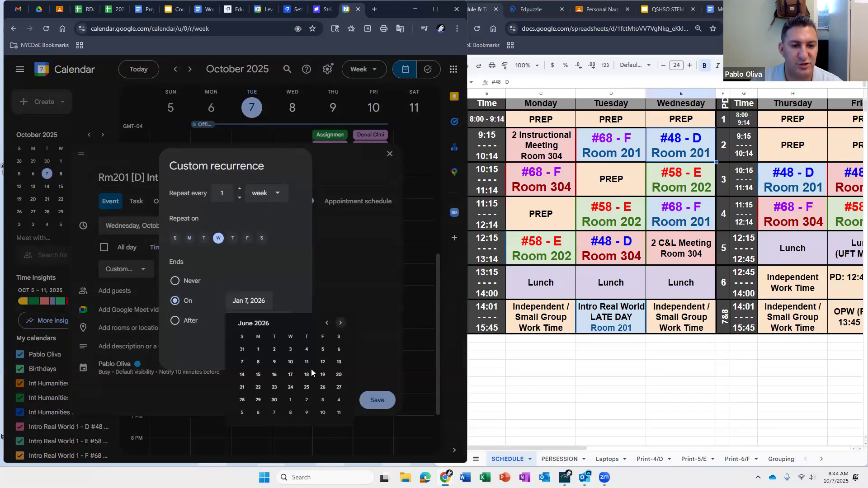
click(323, 387)
click(284, 351)
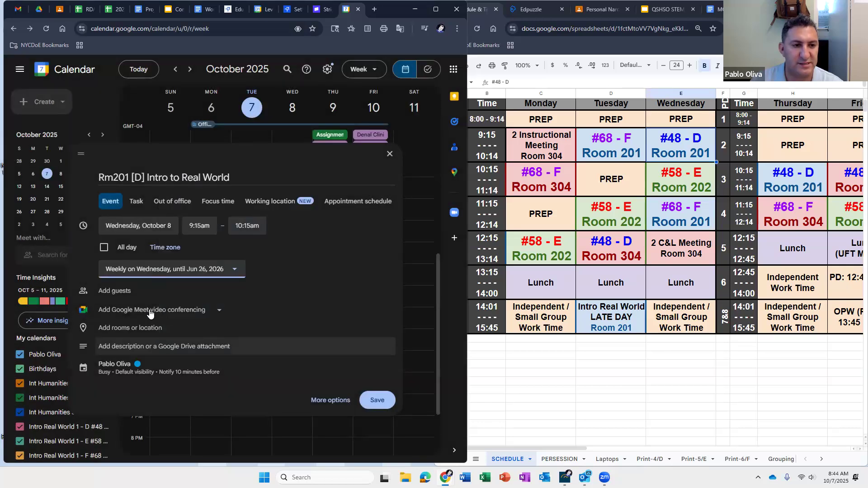
- Set the Rm201 [D] event's location to Queens Satellite High School
click(161, 329)
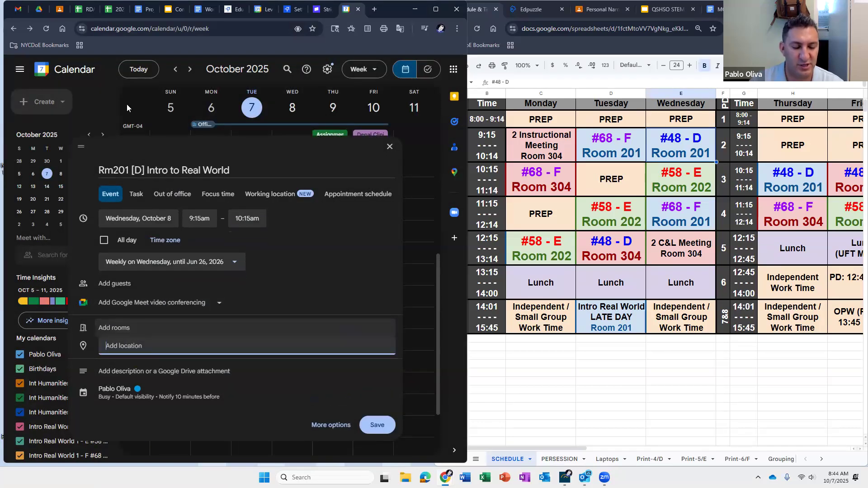
text(Queens SAte)
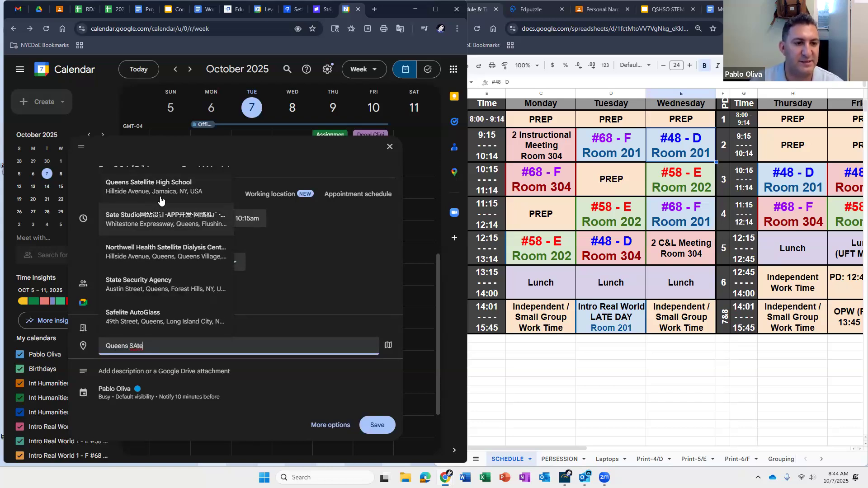
click(136, 187)
- Assign the Room 201 color label to the Rm201 [D] event
click(134, 394)
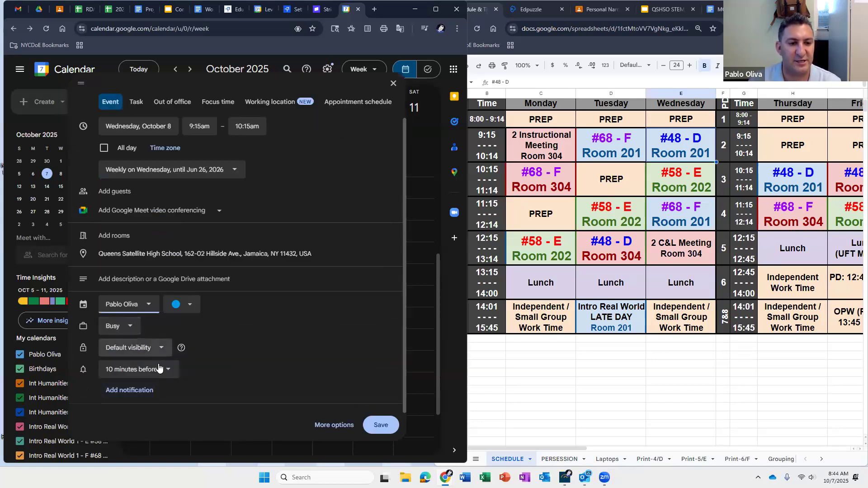
click(166, 370)
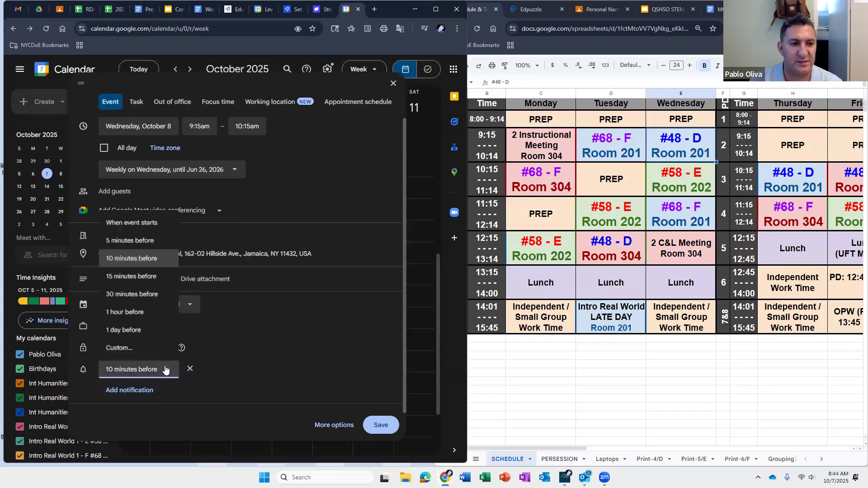
click(188, 307)
click(188, 306)
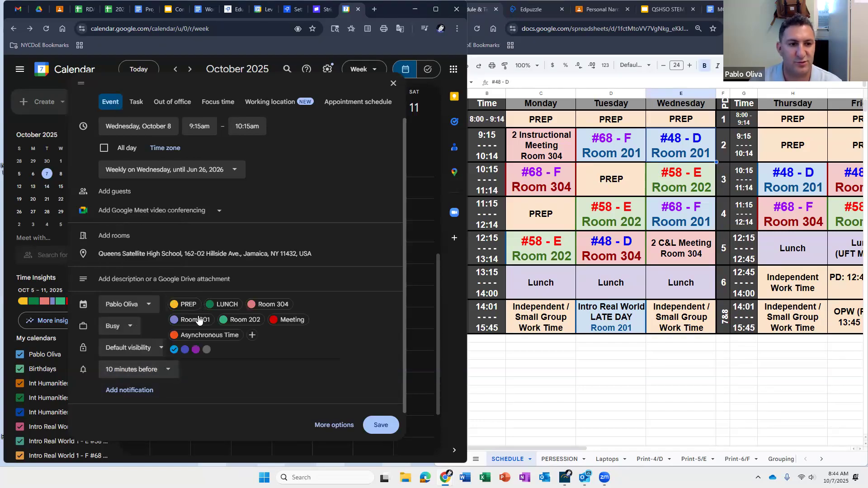
click(225, 320)
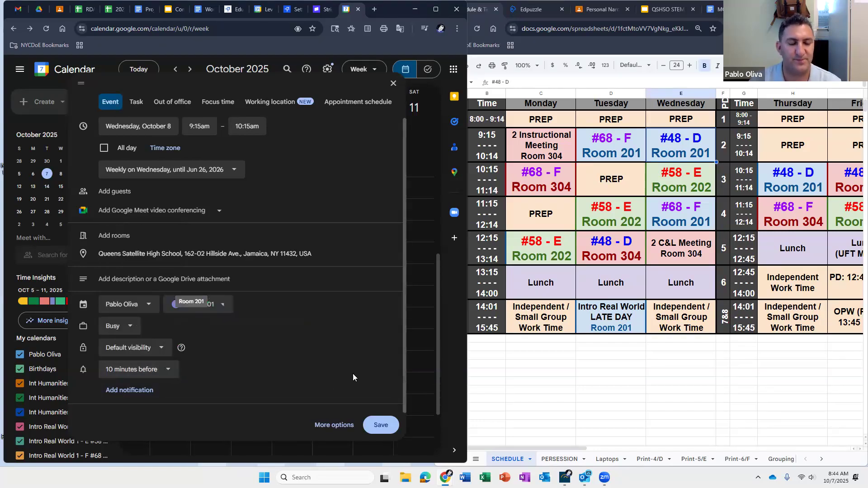
- Set the event's notification to 1 hour before, add a second one 10 minutes before, and save the event
click(164, 370)
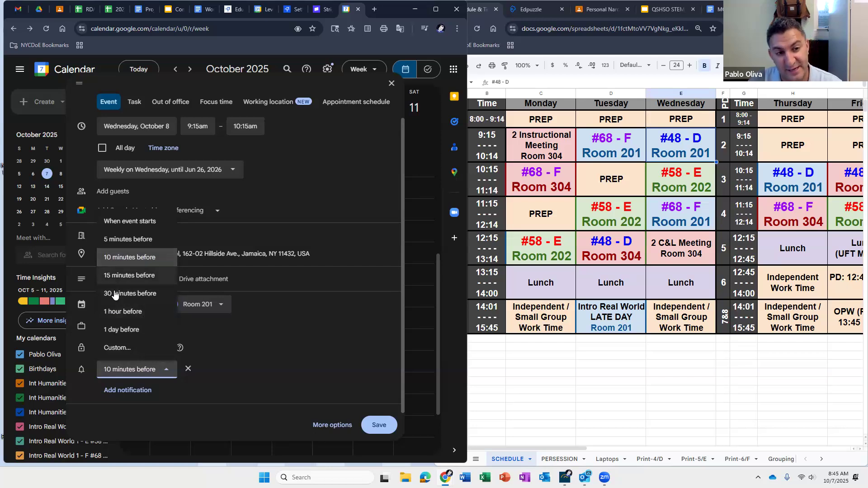
click(136, 315)
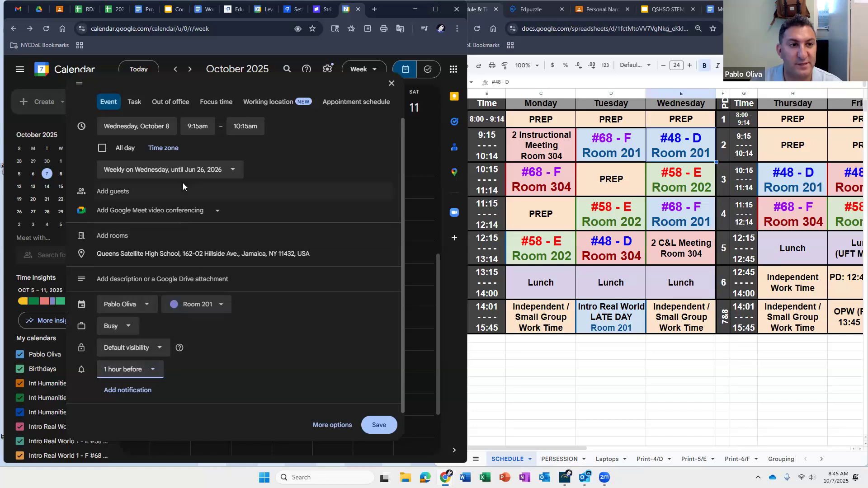
scroll(182, 183, up, 2)
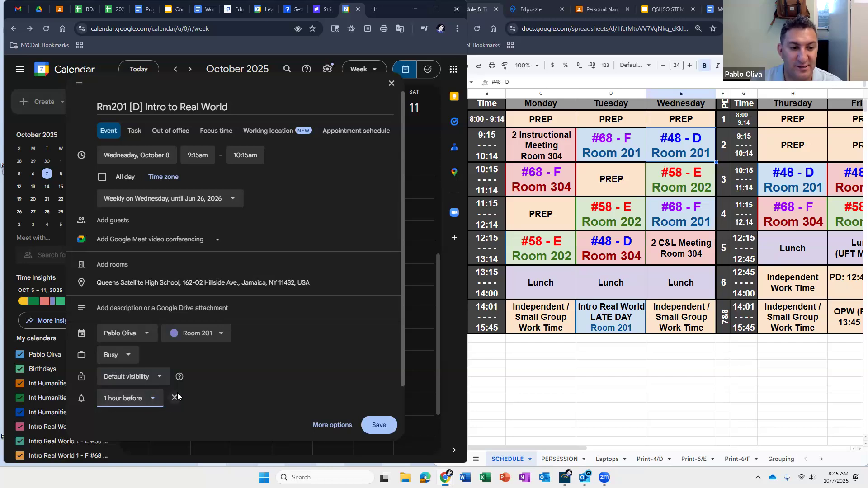
scroll(177, 393, down, 1)
click(118, 391)
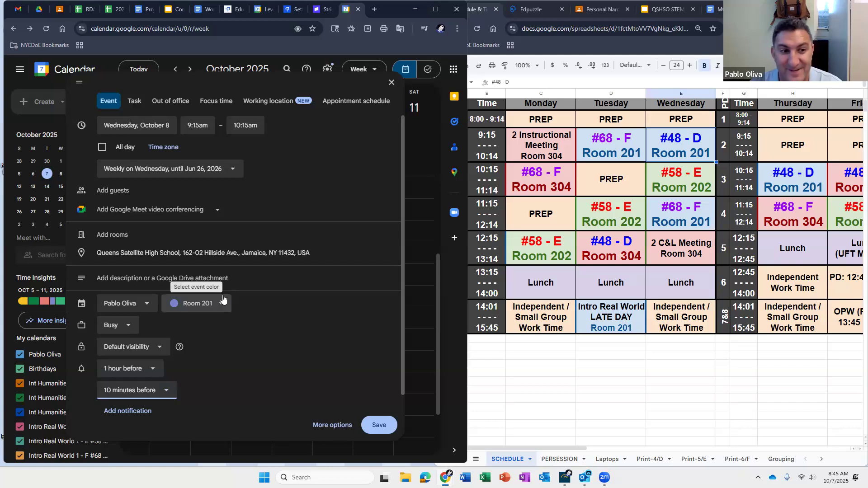
click(380, 428)
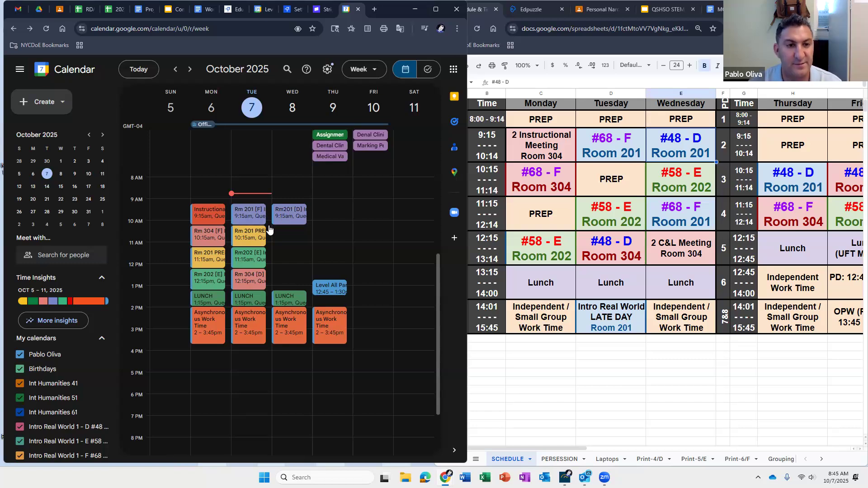
- Reduce the calendar page's zoom to 90%
key(ctrl+plus)
key(ctrl+plus)
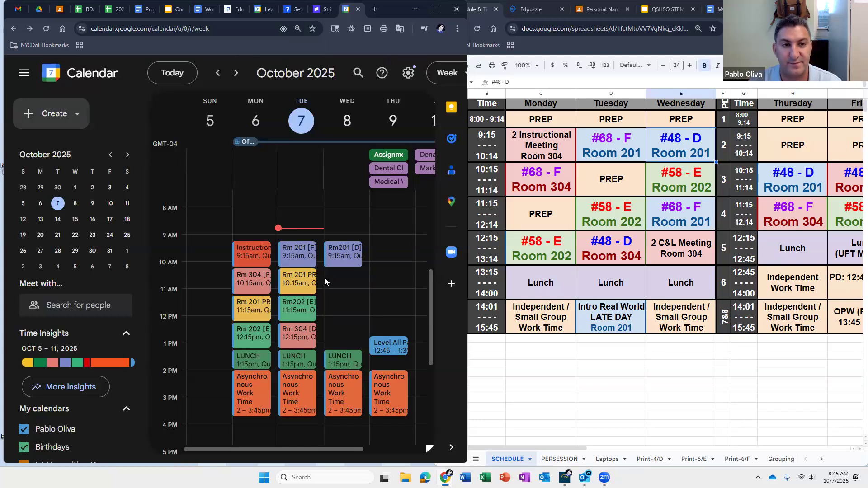
key(ctrl+minus)
key(ctrl+minus)
key(ctrl+minus)
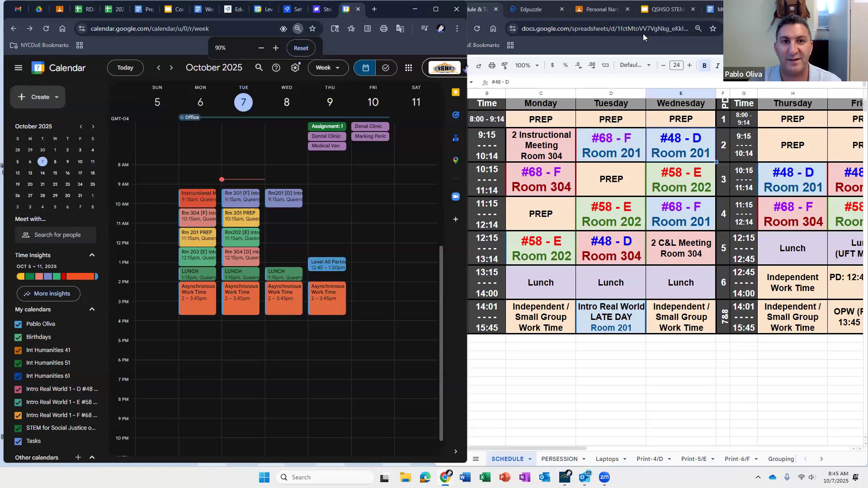